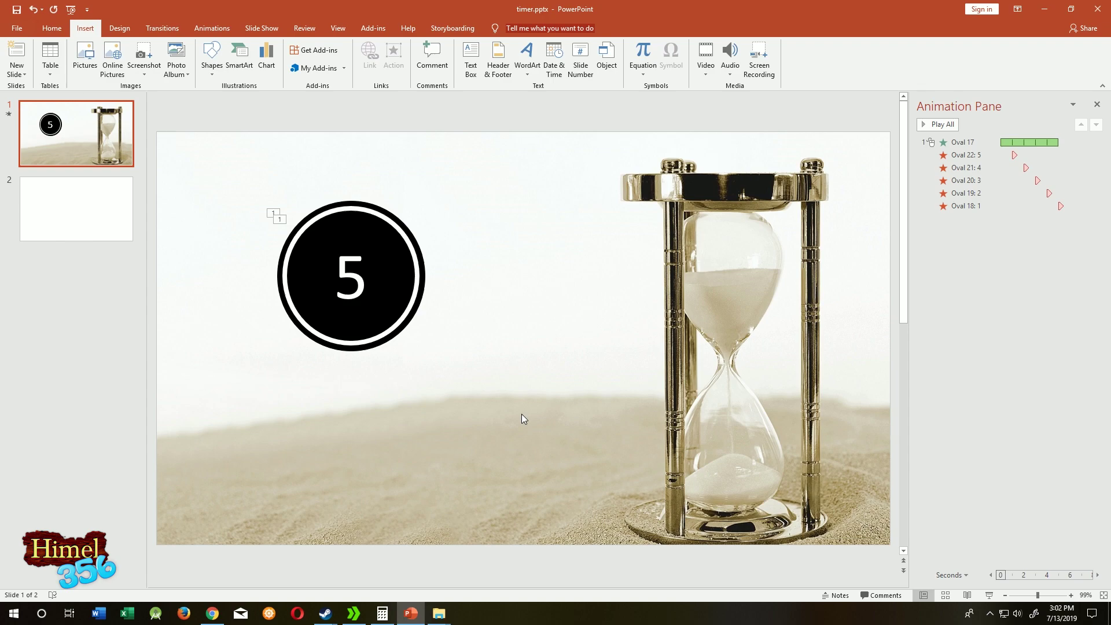
Step: Draw a 2.38-inch blue Oval circle on the left of blank slide 2
{"action": "left_click", "coordinate": [89, 224]}
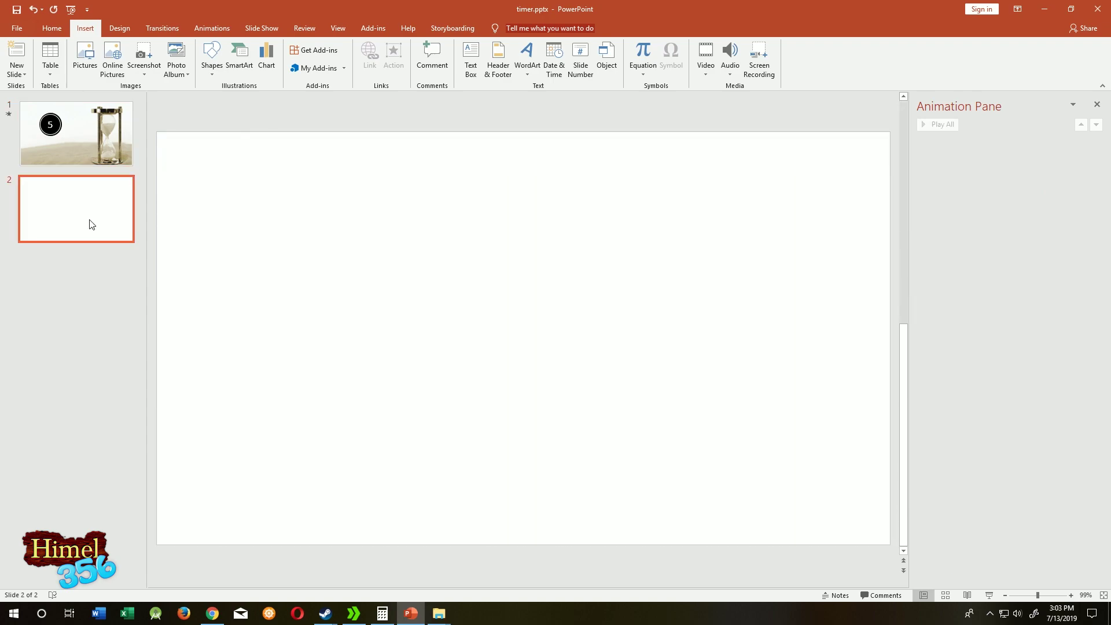
{"action": "left_click", "coordinate": [49, 26]}
{"action": "left_click", "coordinate": [77, 29]}
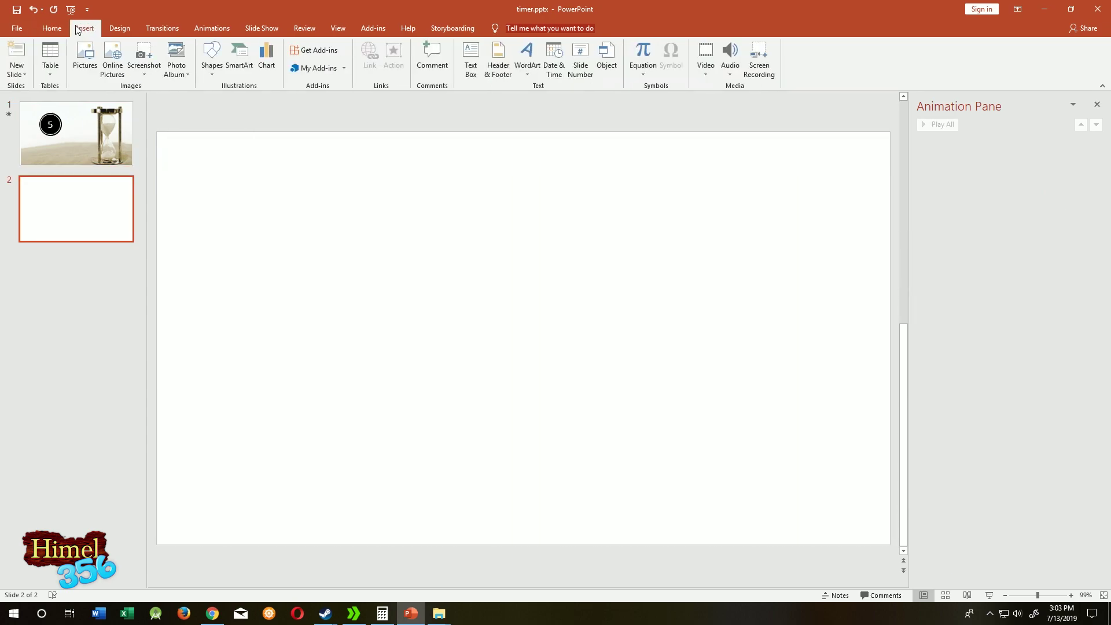
{"action": "left_click", "coordinate": [214, 74]}
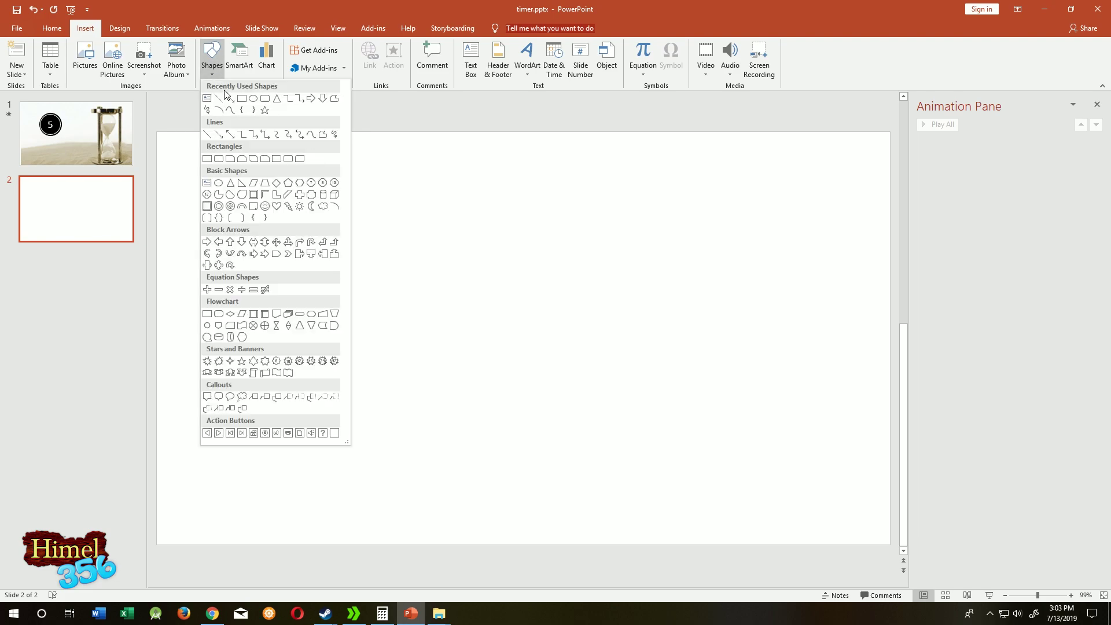
{"action": "left_click", "coordinate": [254, 99]}
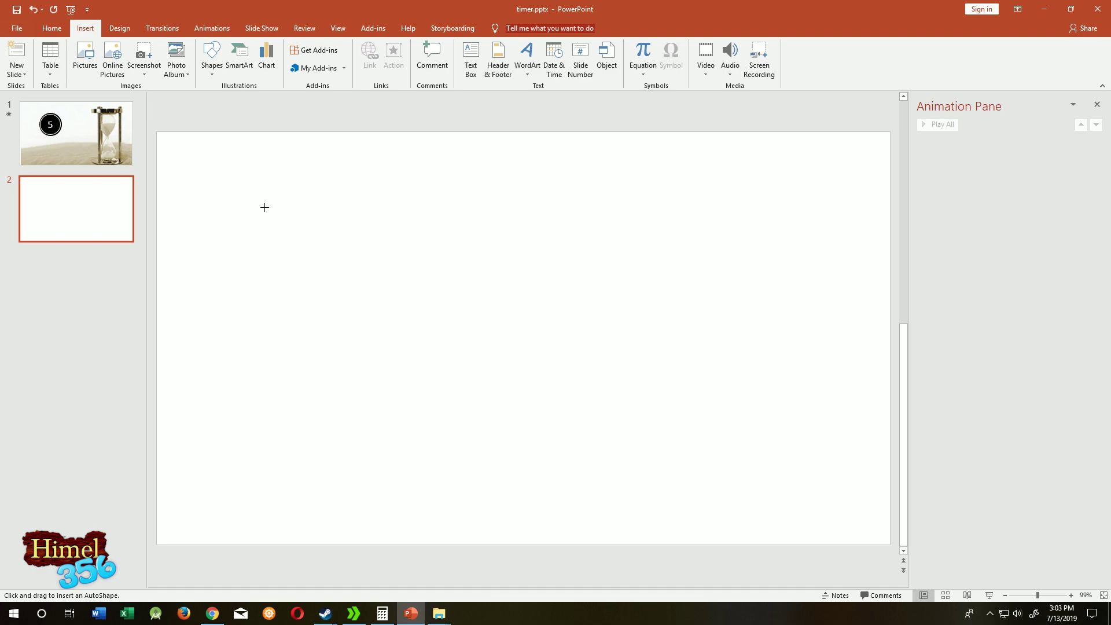
{"action": "left_click_drag", "start_coordinate": [264, 207], "coordinate": [395, 338]}
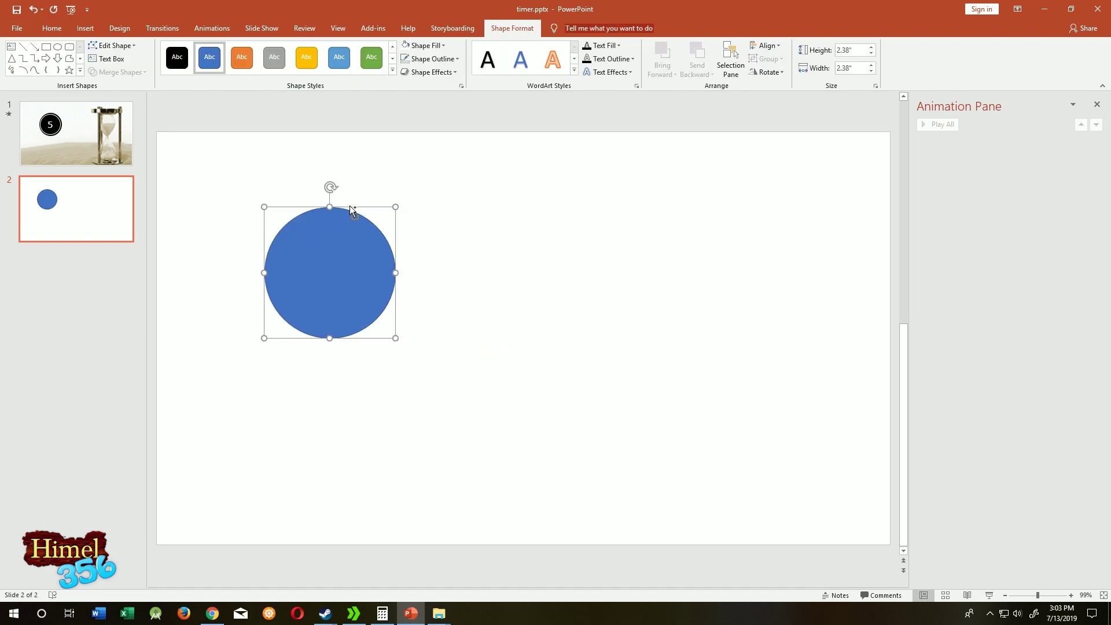
Step: Duplicate the circle twice to the right and make the middle copy black
{"action": "left_click_drag", "start_coordinate": [352, 211], "coordinate": [496, 209]}
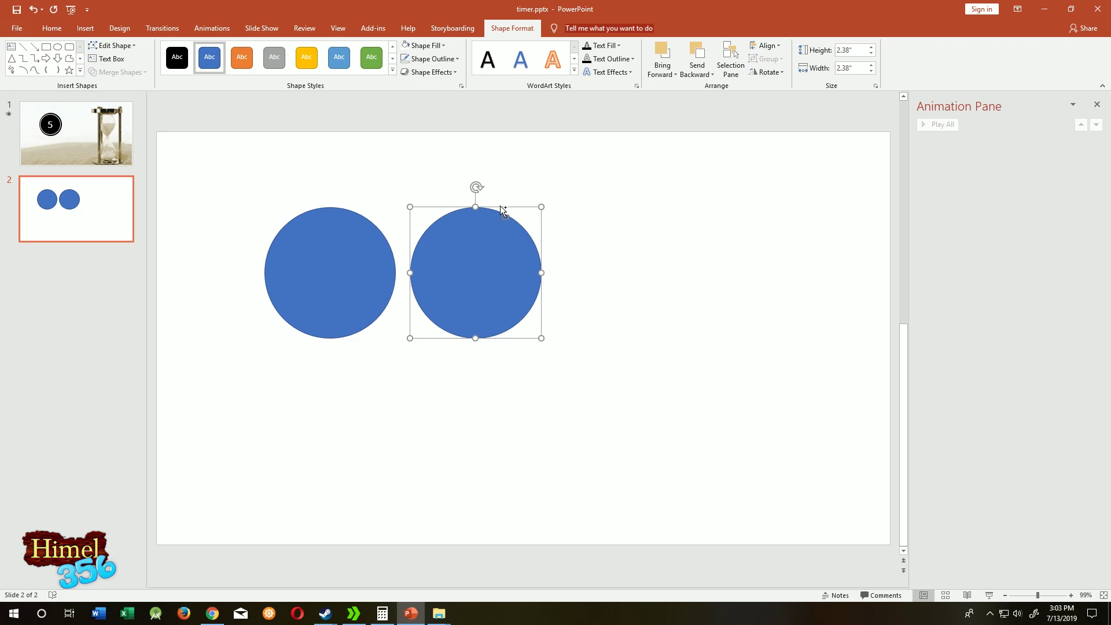
{"action": "left_click_drag", "start_coordinate": [501, 209], "coordinate": [644, 207]}
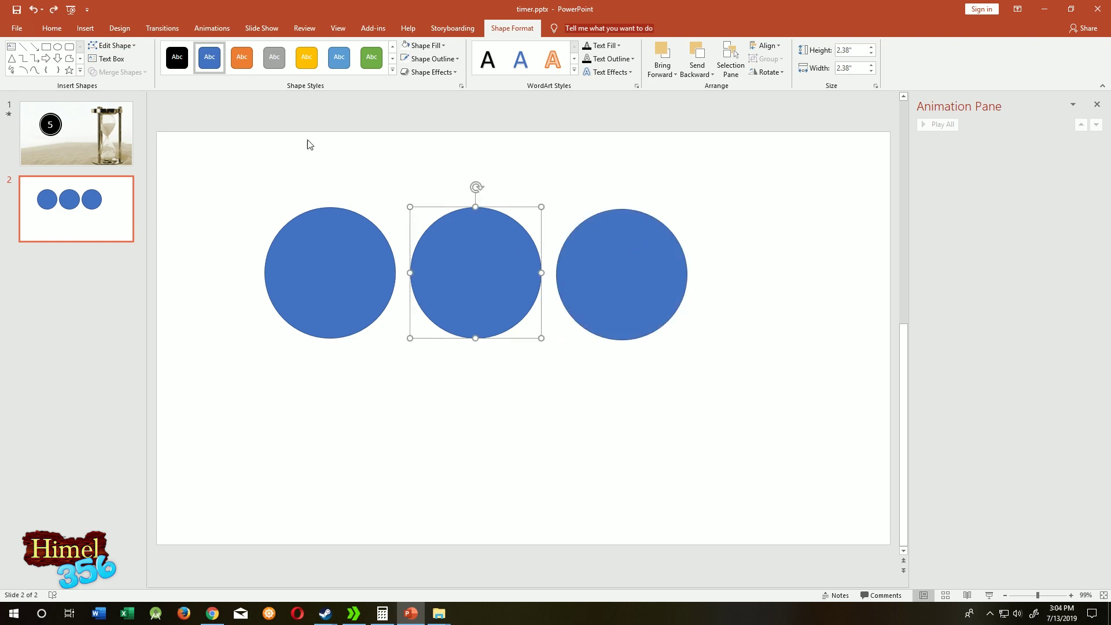
{"action": "left_click", "coordinate": [177, 57]}
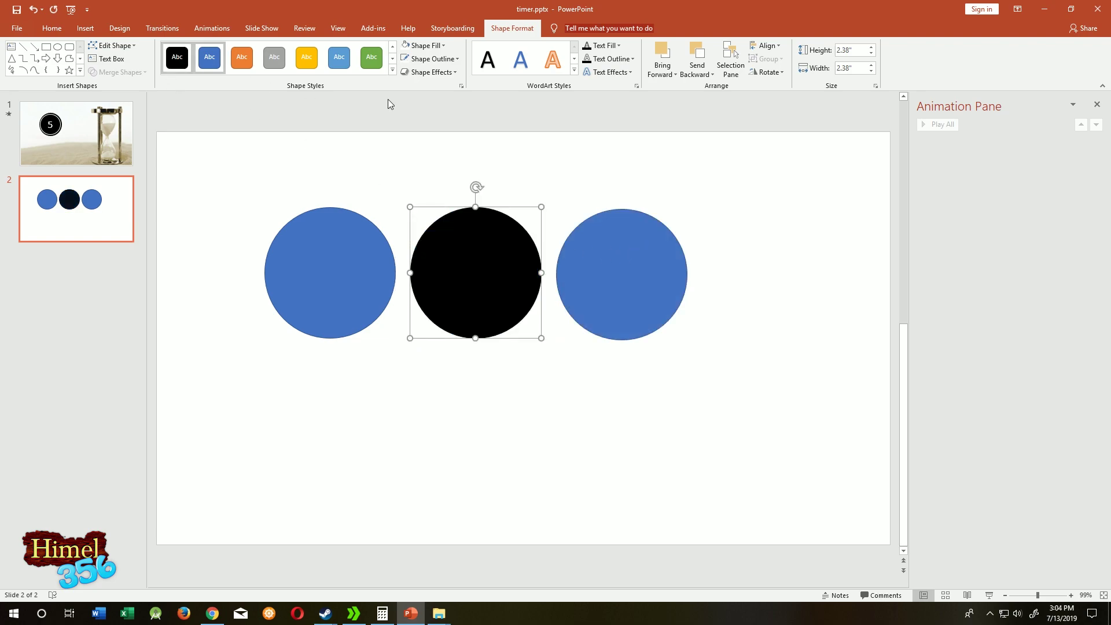
Step: Give the black middle circle a 6 pt white outline
{"action": "left_click", "coordinate": [451, 58]}
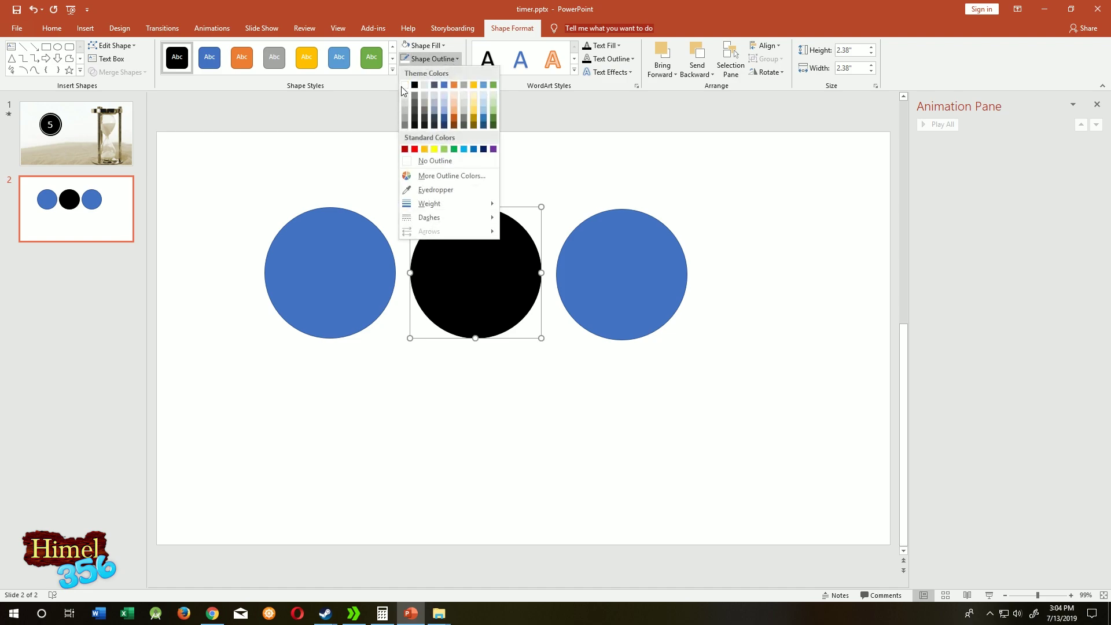
{"action": "left_click", "coordinate": [405, 85]}
{"action": "left_click", "coordinate": [422, 61]}
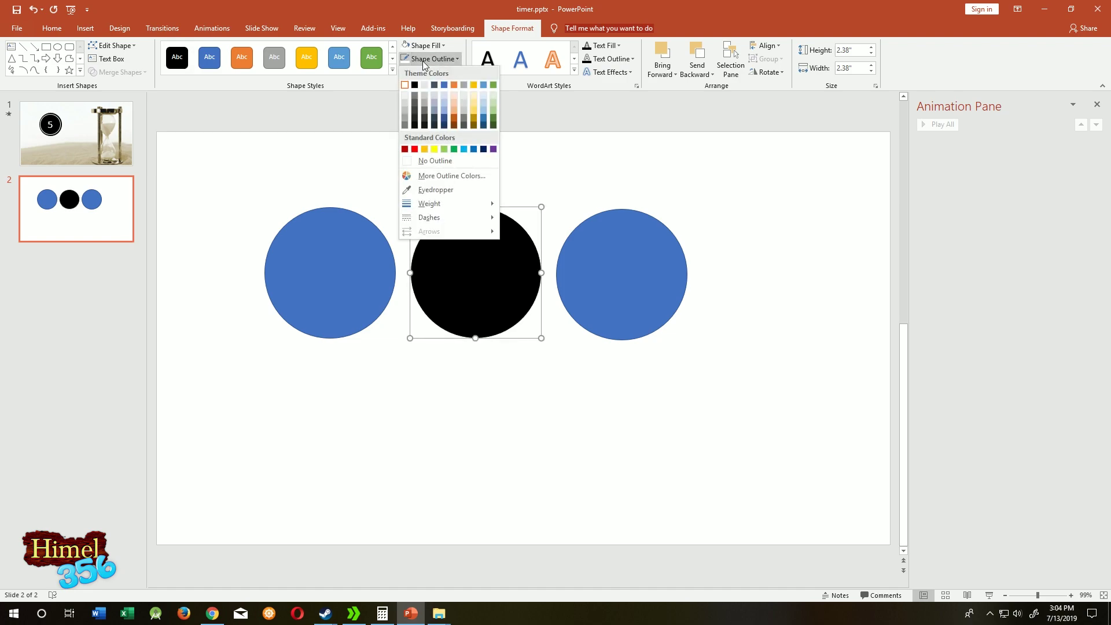
{"action": "mouse_move", "coordinate": [431, 204]}
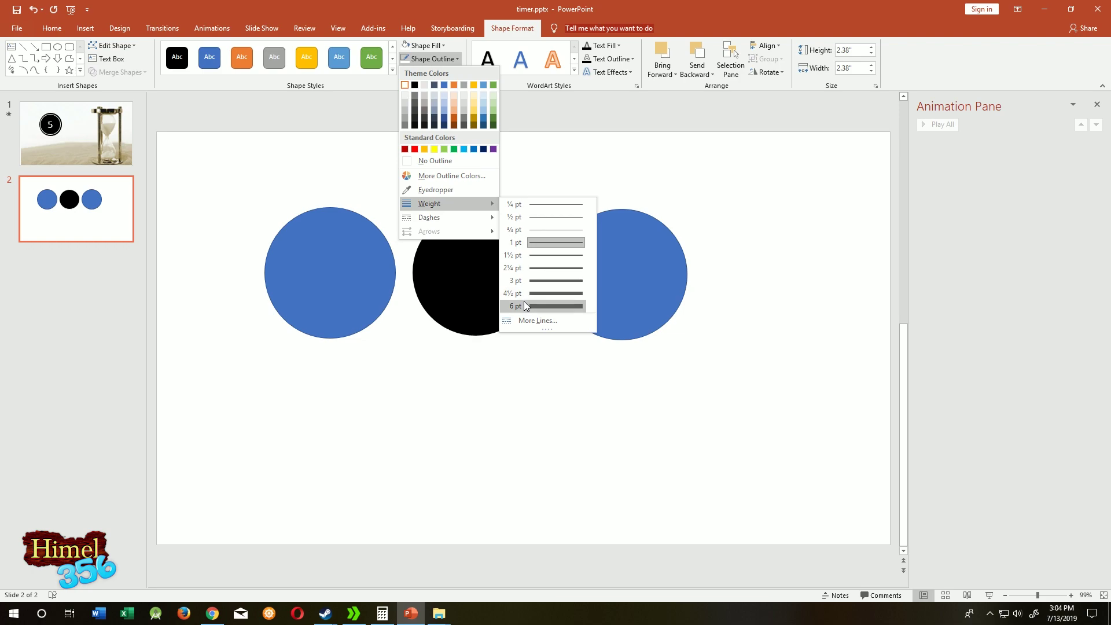
{"action": "left_click", "coordinate": [523, 305]}
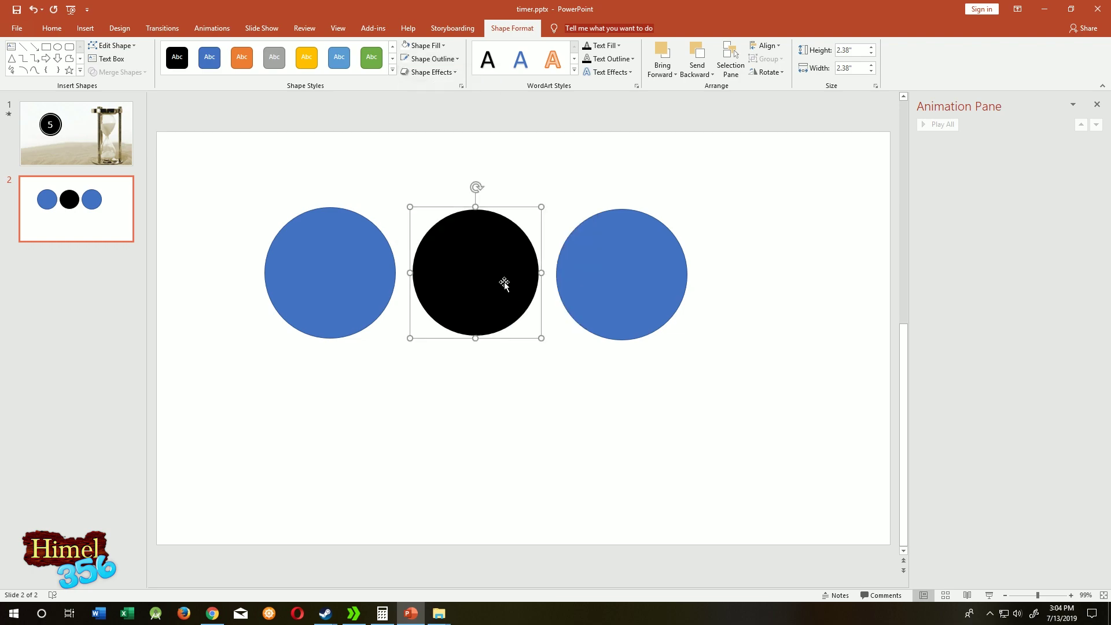
Step: Scale the black circle to 90% height and width and centre it on the left blue circle
{"action": "right_click", "coordinate": [508, 255]}
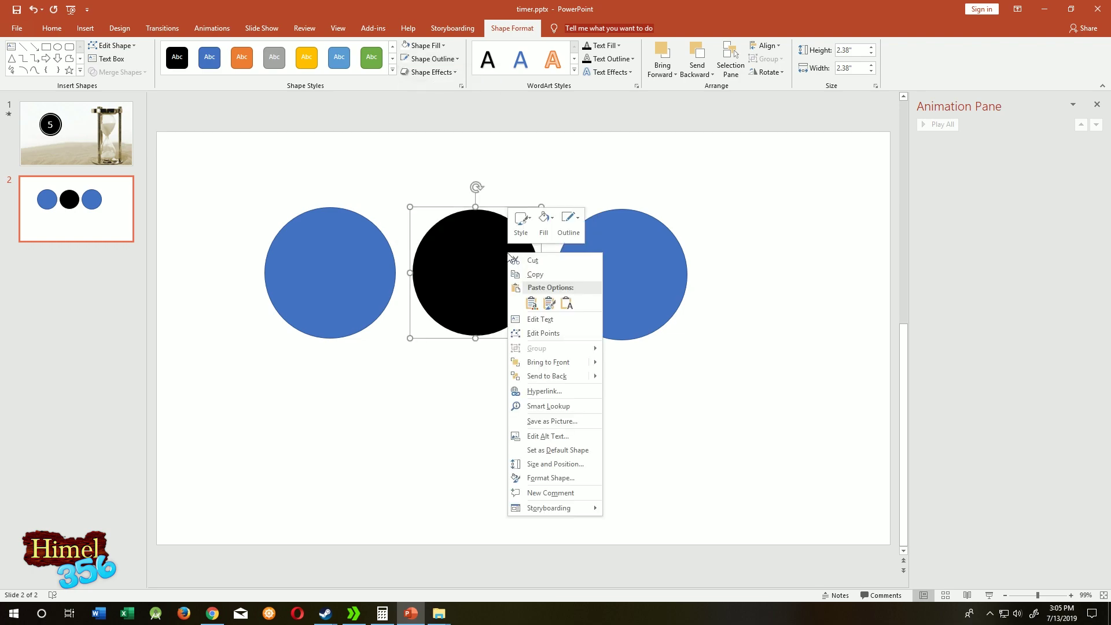
{"action": "left_click", "coordinate": [564, 466]}
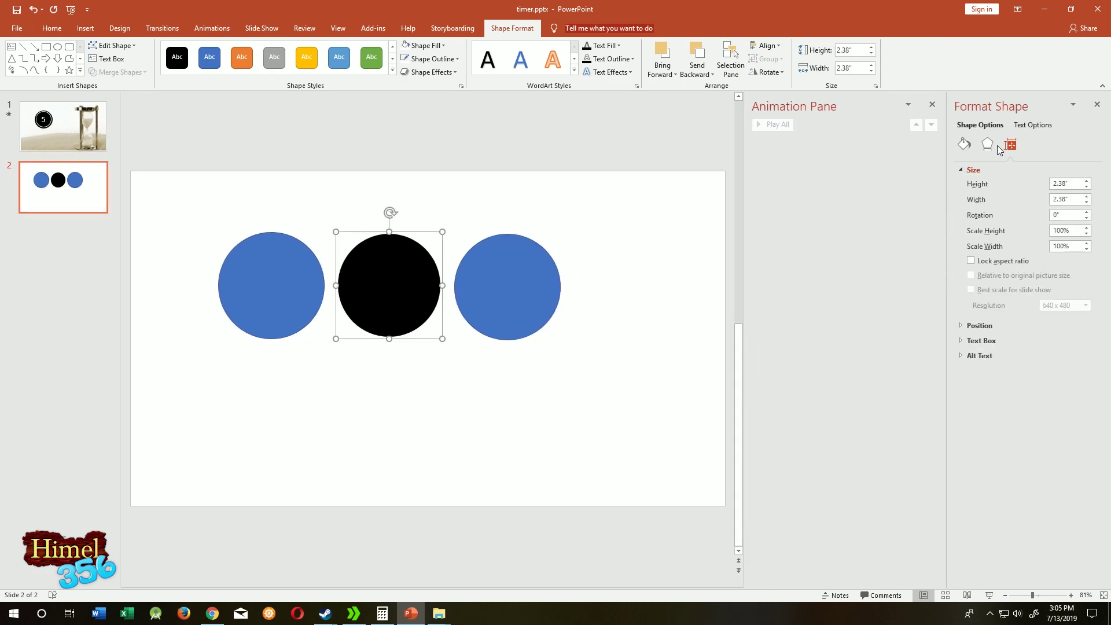
{"action": "left_click", "coordinate": [964, 145]}
{"action": "left_click", "coordinate": [987, 145]}
{"action": "left_click", "coordinate": [1010, 144]}
{"action": "left_click", "coordinate": [1073, 230]}
{"action": "type", "text": "90"}
{"action": "key", "text": "Return"}
{"action": "left_click", "coordinate": [1069, 247]}
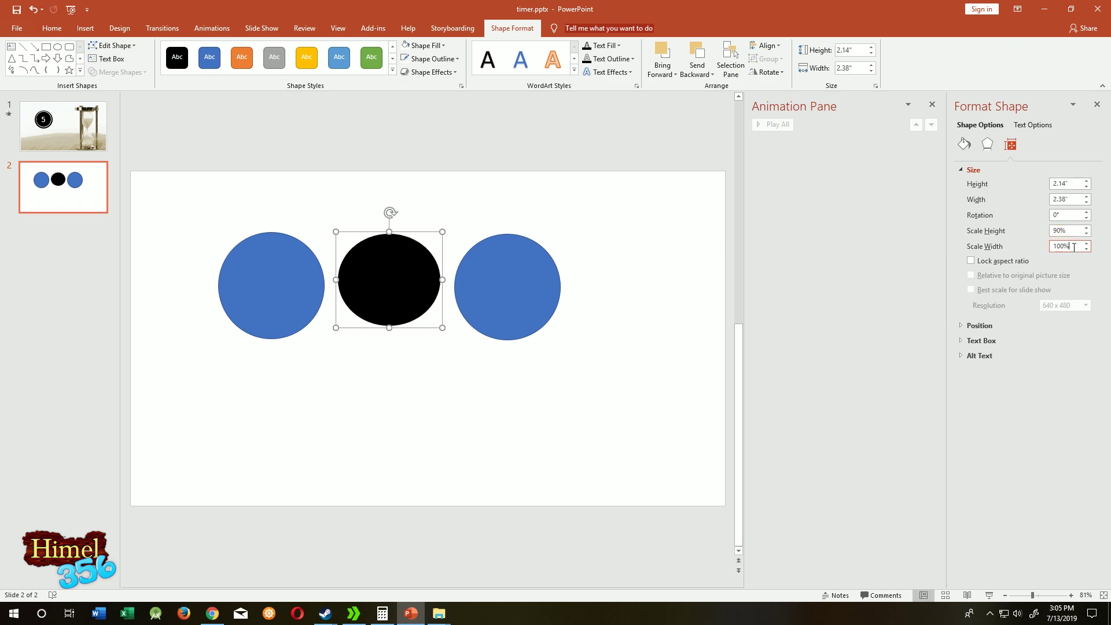
{"action": "type", "text": "90"}
{"action": "key", "text": "Return"}
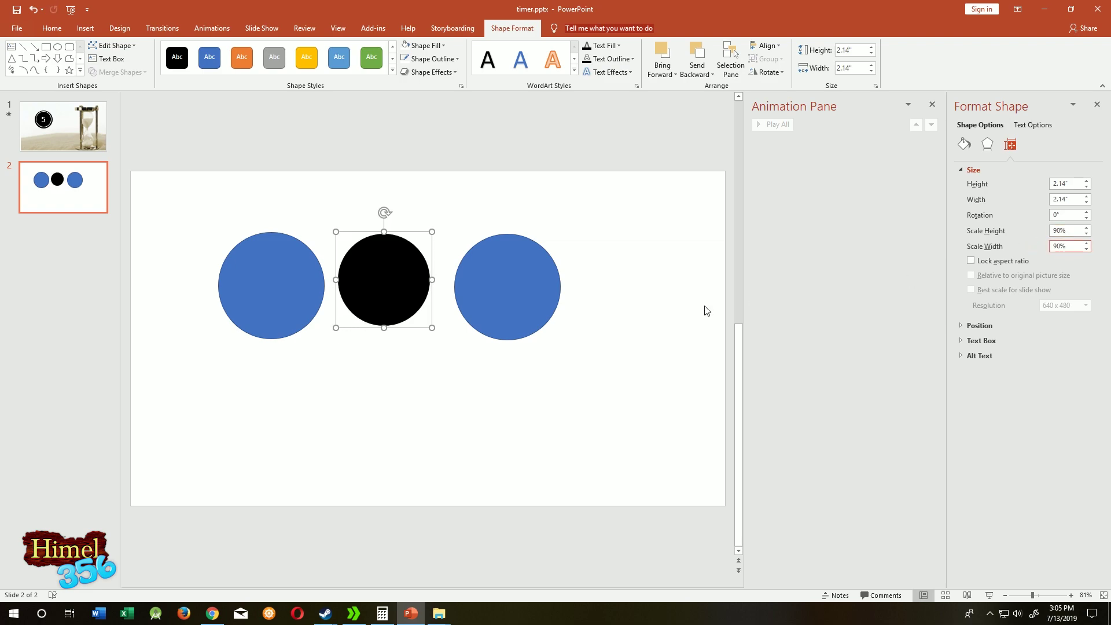
{"action": "left_click_drag", "start_coordinate": [402, 266], "coordinate": [291, 272]}
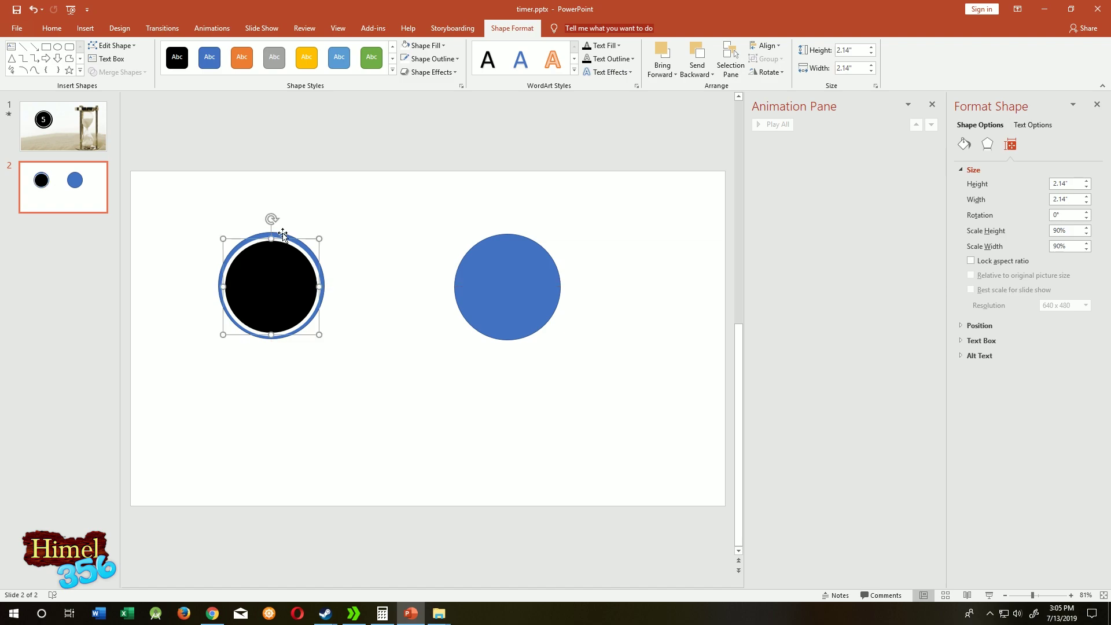
Step: Make the outer ring circle black and scale the right blue circle to 75%
{"action": "left_click", "coordinate": [283, 235]}
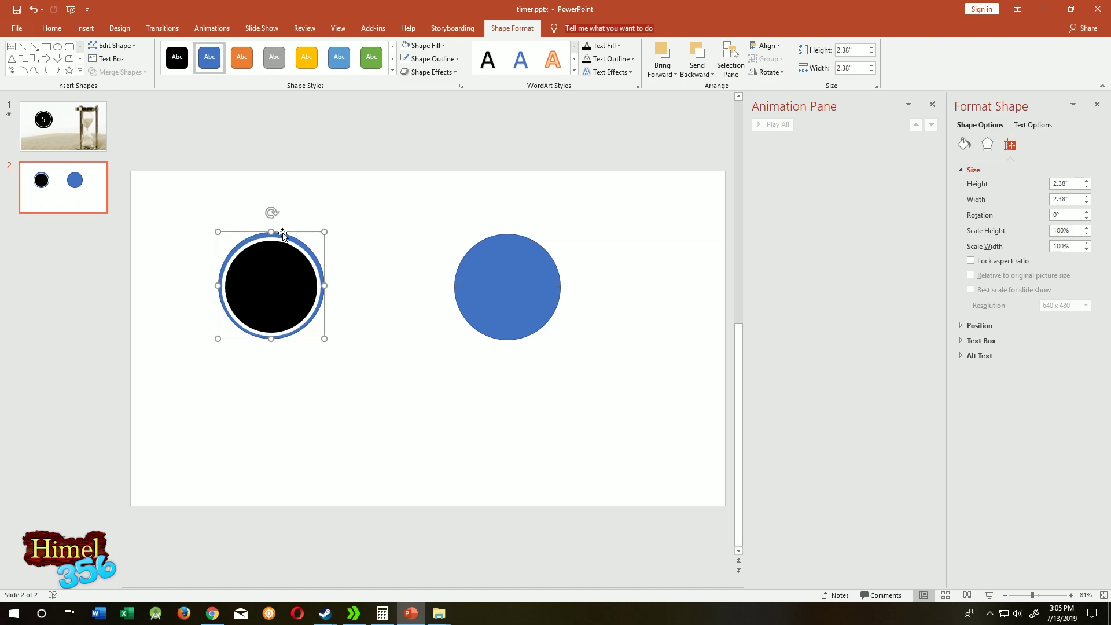
{"action": "left_click", "coordinate": [177, 57]}
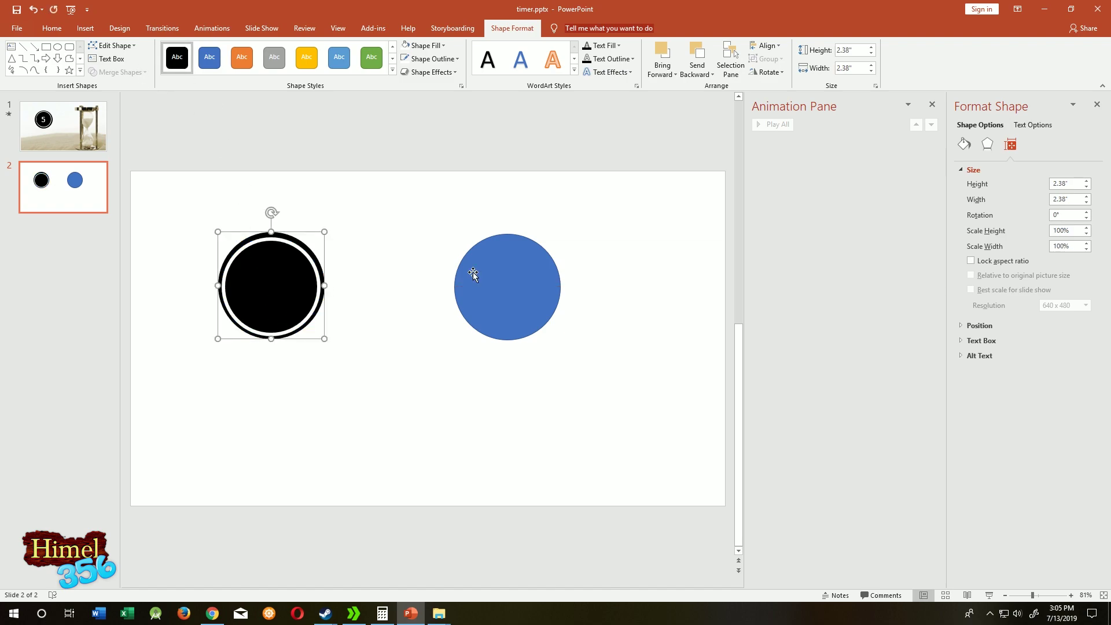
{"action": "left_click", "coordinate": [526, 268]}
{"action": "left_click_drag", "start_coordinate": [526, 267], "coordinate": [460, 268]}
{"action": "left_click_drag", "start_coordinate": [1075, 232], "coordinate": [1011, 236]}
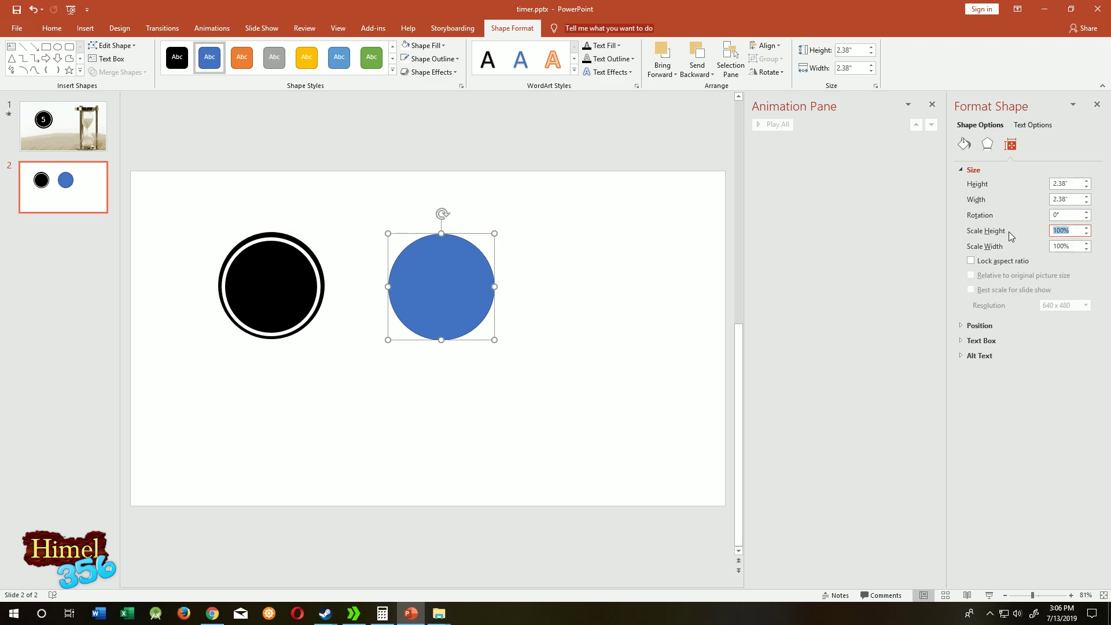
{"action": "type", "text": "75"}
{"action": "key", "text": "Tab"}
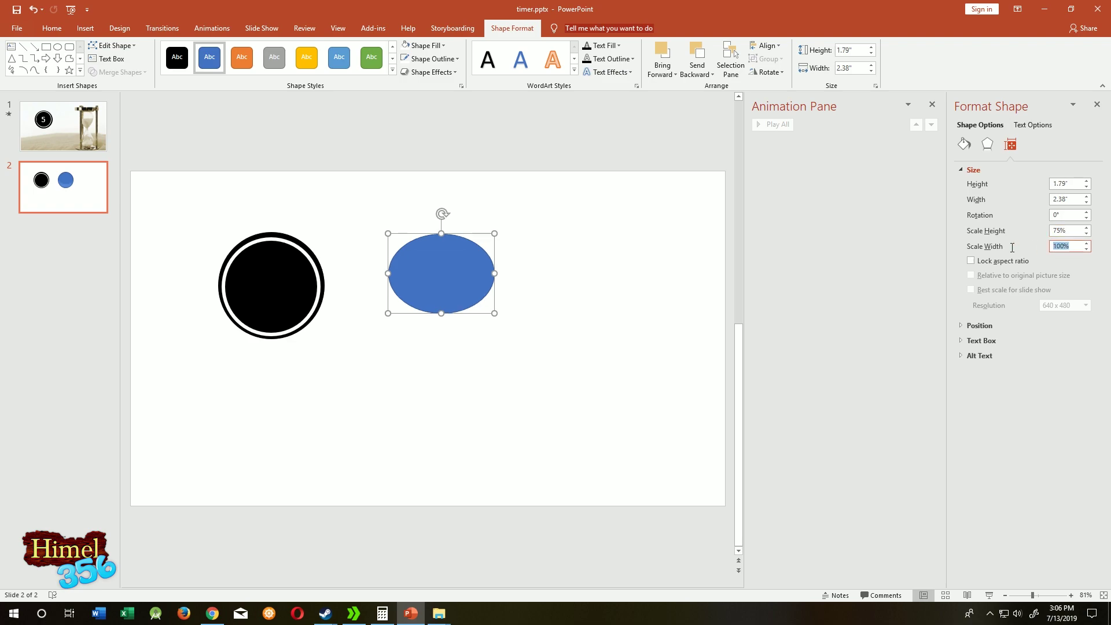
{"action": "type", "text": "75"}
{"action": "key", "text": "Return"}
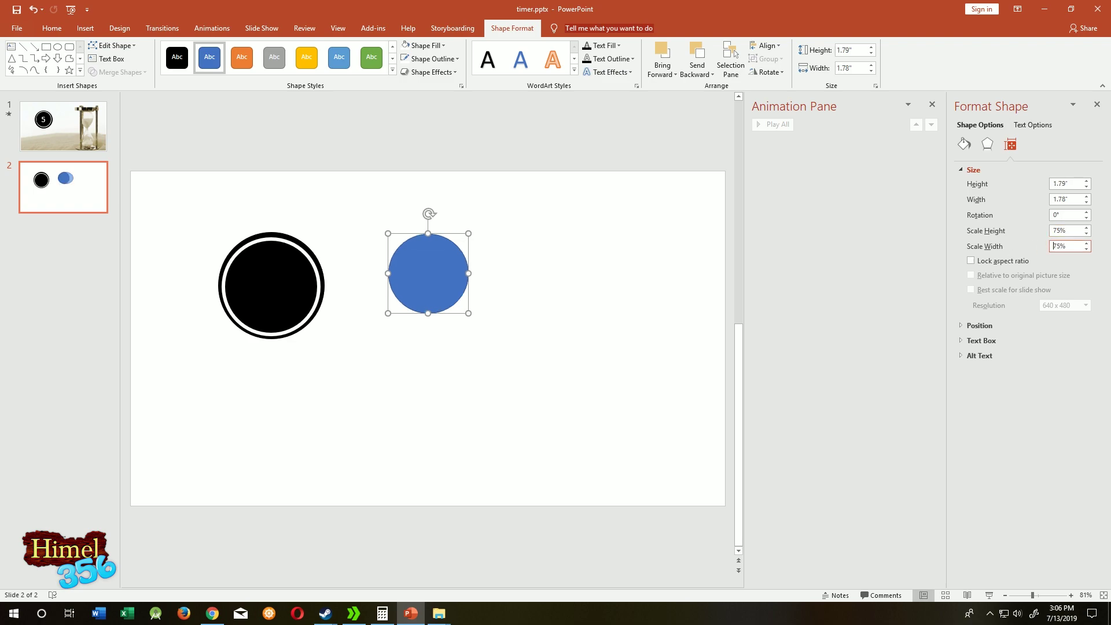
Step: Level the small circle with the ringed circle, make it black, and duplicate it
{"action": "left_click_drag", "start_coordinate": [442, 261], "coordinate": [406, 281]}
{"action": "left_click", "coordinate": [177, 57]}
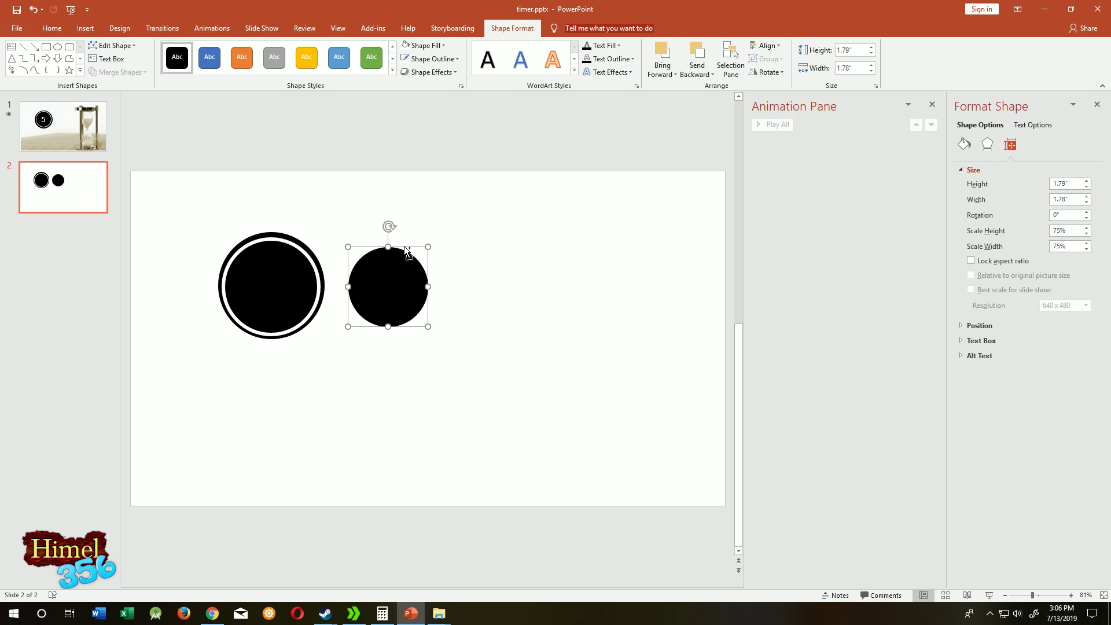
{"action": "left_click_drag", "start_coordinate": [406, 247], "coordinate": [515, 365]}
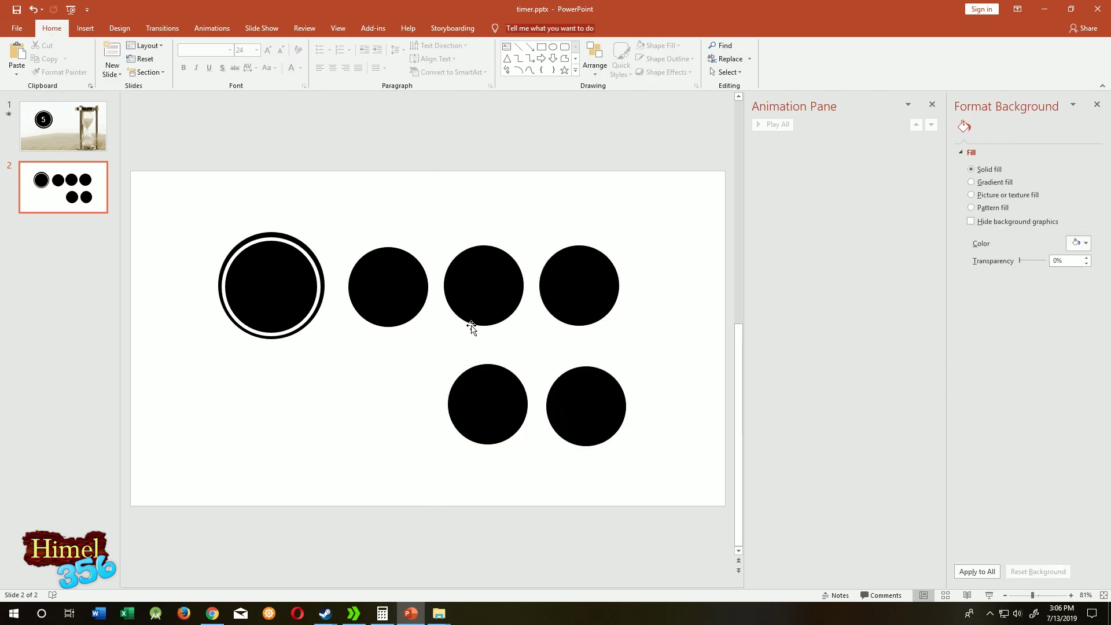
Step: Type the numbers 1 through 5 into the five small black circles
{"action": "left_click", "coordinate": [388, 286]}
{"action": "type", "text": "1"}
{"action": "left_click", "coordinate": [521, 284]}
{"action": "type", "text": "2"}
{"action": "left_click", "coordinate": [578, 286]}
{"action": "type", "text": "3"}
{"action": "left_click", "coordinate": [488, 404]}
{"action": "type", "text": "4"}
{"action": "left_click", "coordinate": [585, 406]}
{"action": "type", "text": "5"}
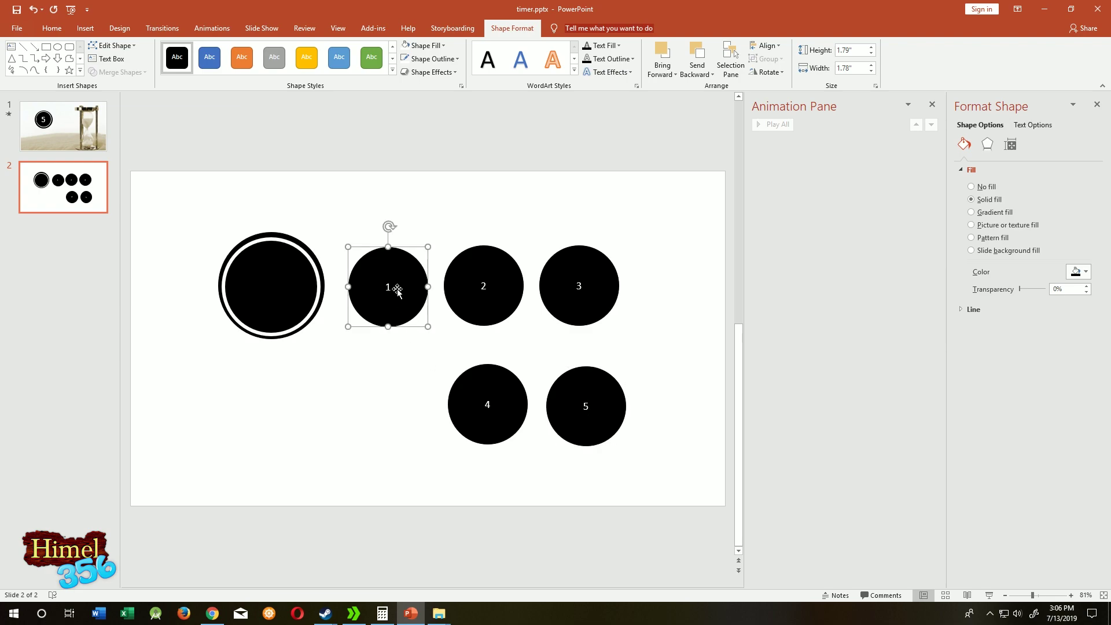
Step: Enlarge the numbers 1, 2 and 3, setting them to font size 88
{"action": "double_click", "coordinate": [388, 286]}
{"action": "right_click", "coordinate": [389, 288]}
{"action": "left_click", "coordinate": [450, 257]}
{"action": "left_click", "coordinate": [440, 509]}
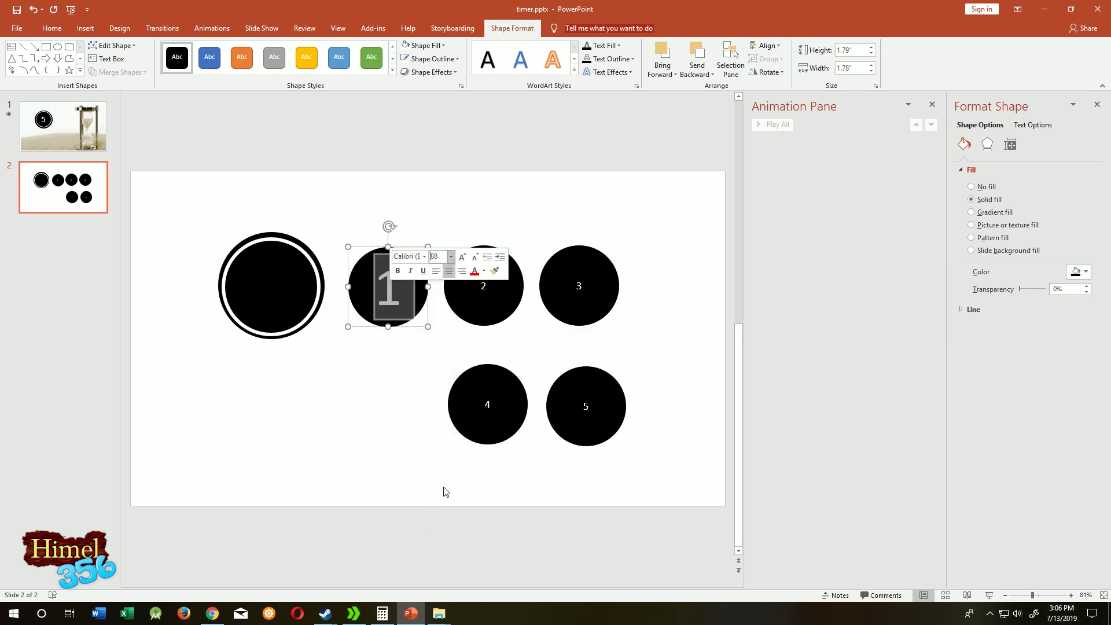
{"action": "double_click", "coordinate": [484, 286]}
{"action": "left_click", "coordinate": [545, 256]}
{"action": "left_click", "coordinate": [529, 512]}
{"action": "double_click", "coordinate": [578, 286]}
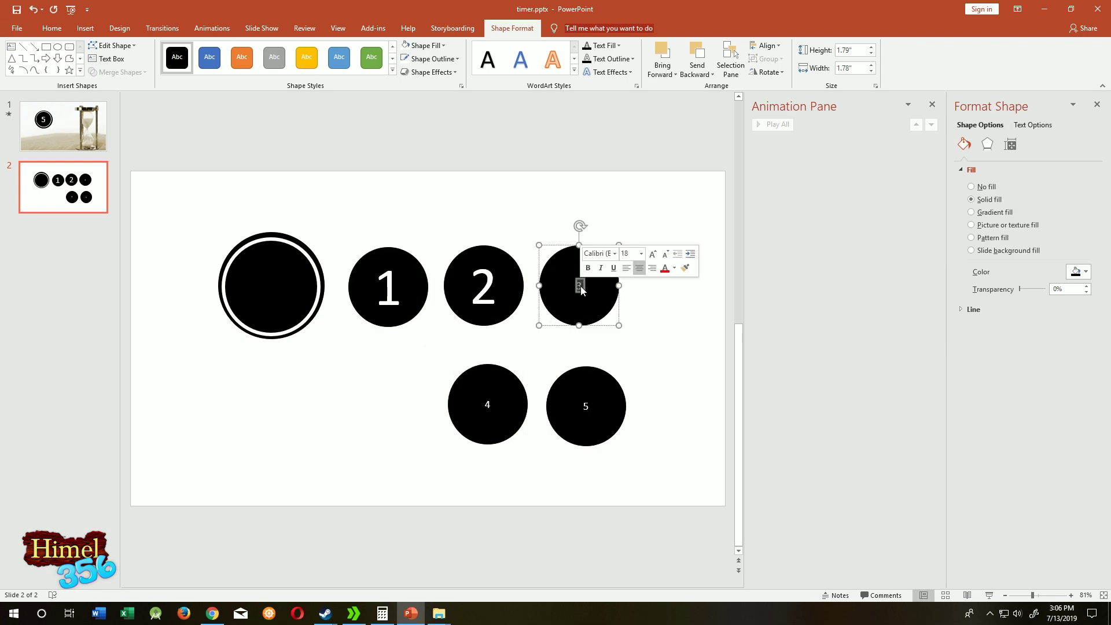
{"action": "left_click", "coordinate": [641, 254]}
{"action": "left_click", "coordinate": [625, 512]}
Step: Enlarge the numbers 4 and 5 to font size 88
{"action": "double_click", "coordinate": [487, 404]}
{"action": "left_click", "coordinate": [548, 372]}
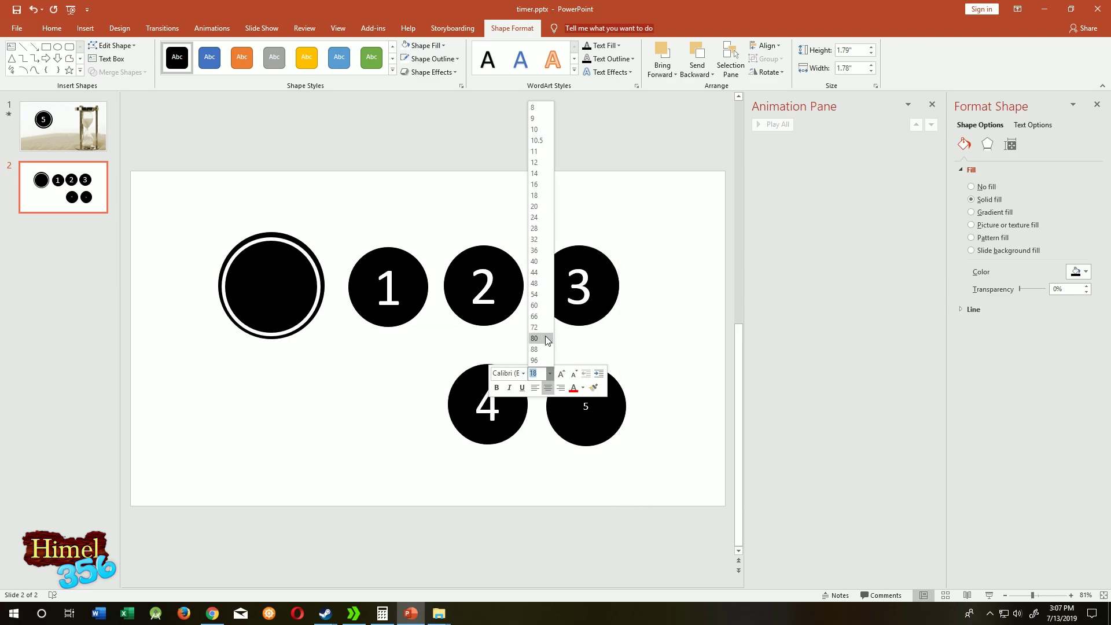
{"action": "left_click", "coordinate": [541, 294]}
{"action": "left_click", "coordinate": [585, 406]}
{"action": "double_click", "coordinate": [585, 406]}
{"action": "left_click", "coordinate": [648, 374]}
{"action": "left_click", "coordinate": [641, 296]}
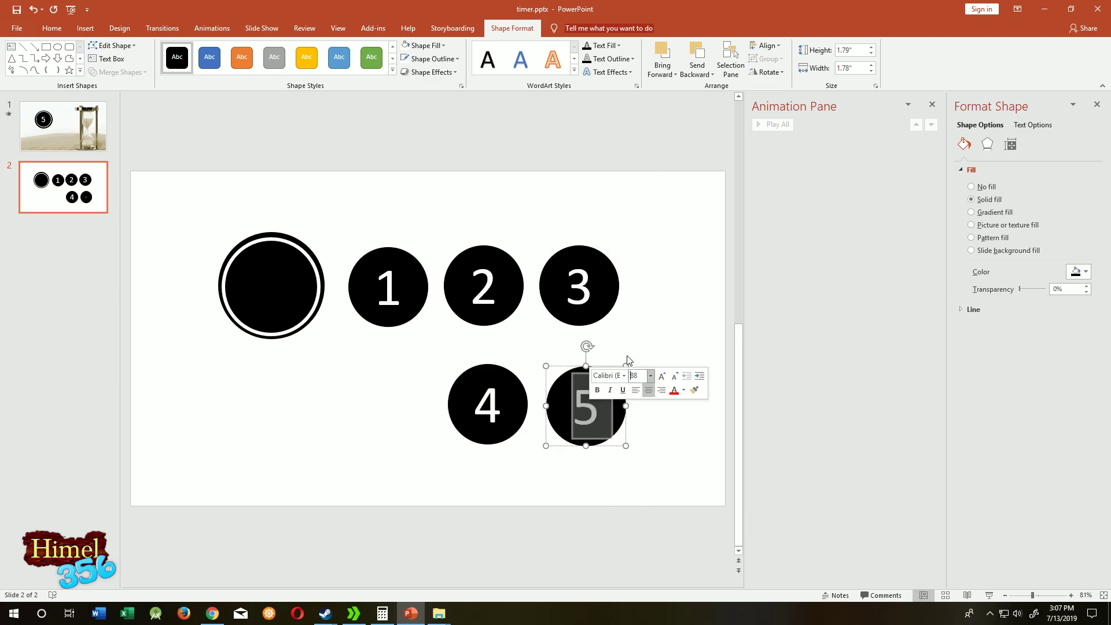
Step: Copy circle 1 as a 0 circle and centre it on the big ringed circle
{"action": "left_click", "coordinate": [405, 253]}
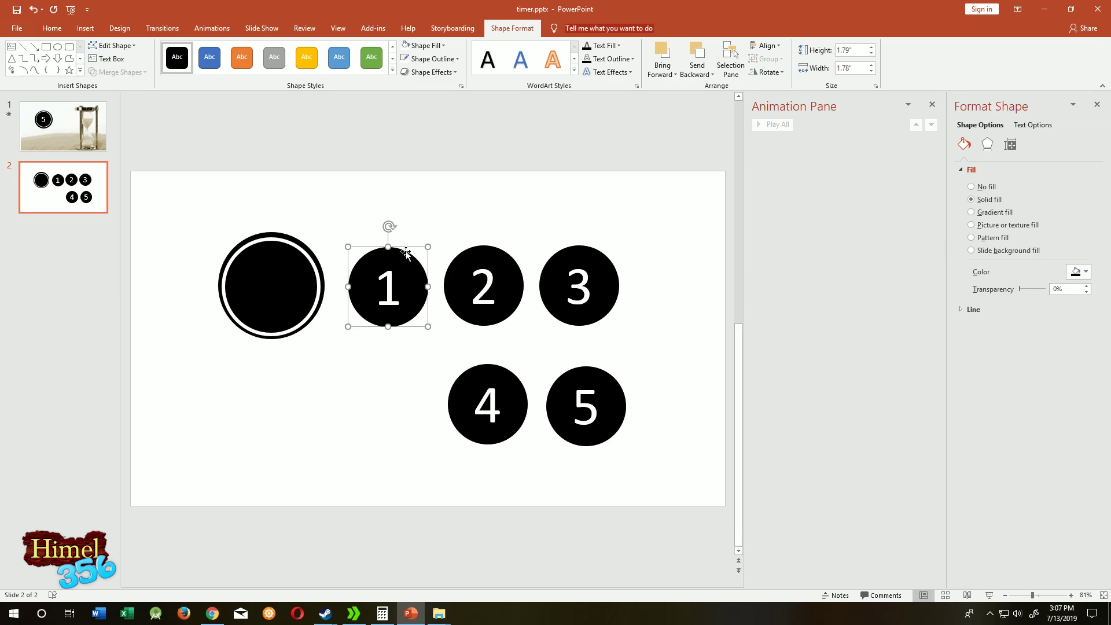
{"action": "left_click_drag", "start_coordinate": [404, 249], "coordinate": [404, 366]}
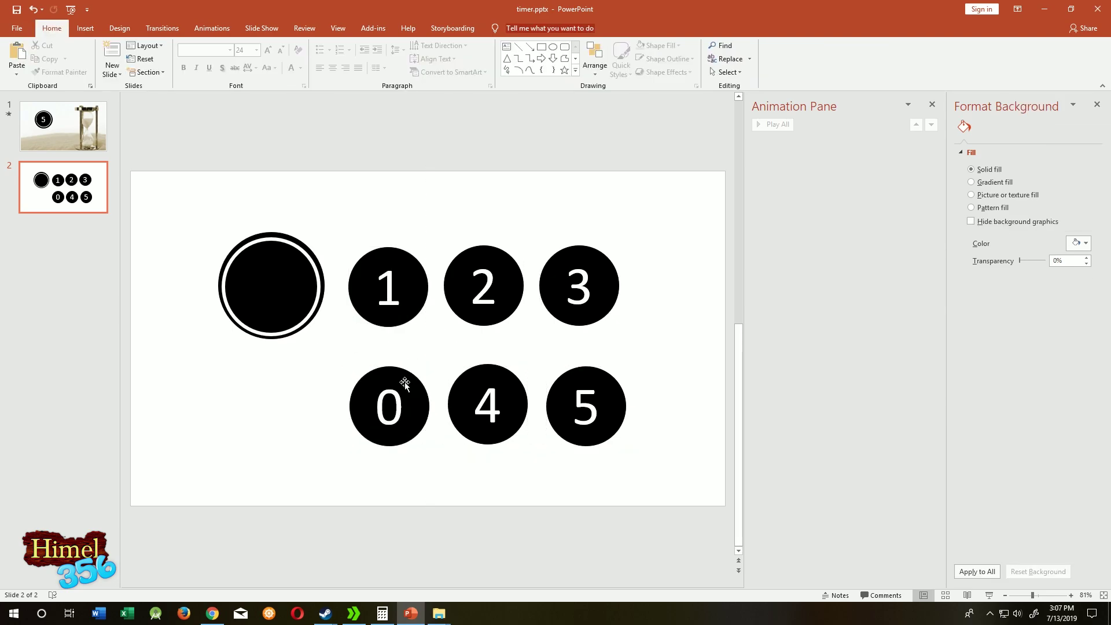
{"action": "left_click", "coordinate": [404, 383]}
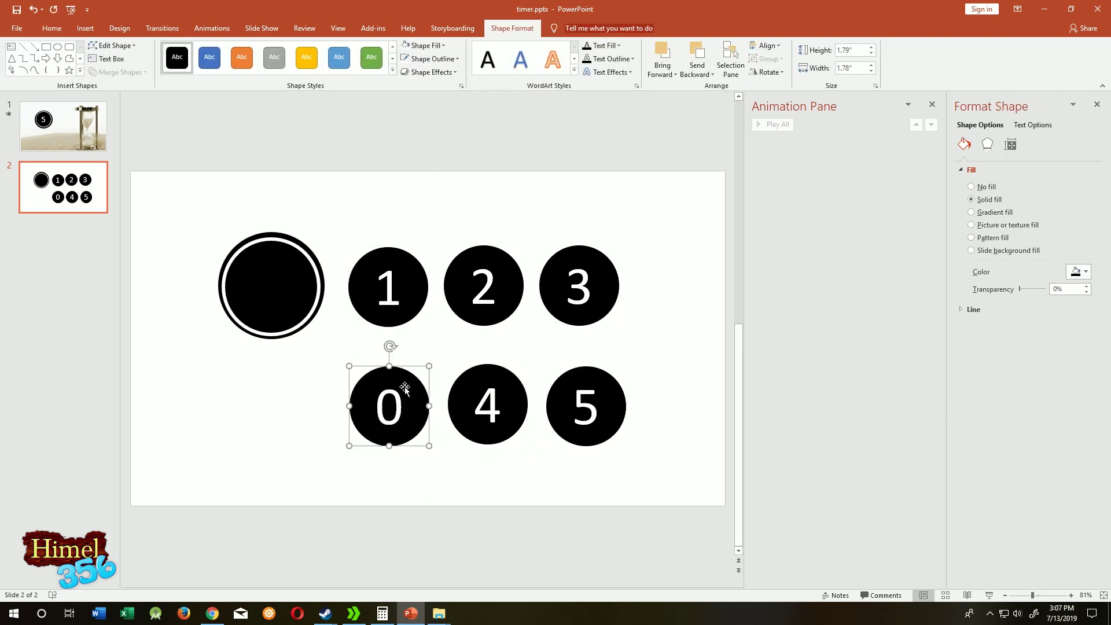
{"action": "left_click_drag", "start_coordinate": [404, 387], "coordinate": [287, 266]}
{"action": "key", "text": "Escape"}
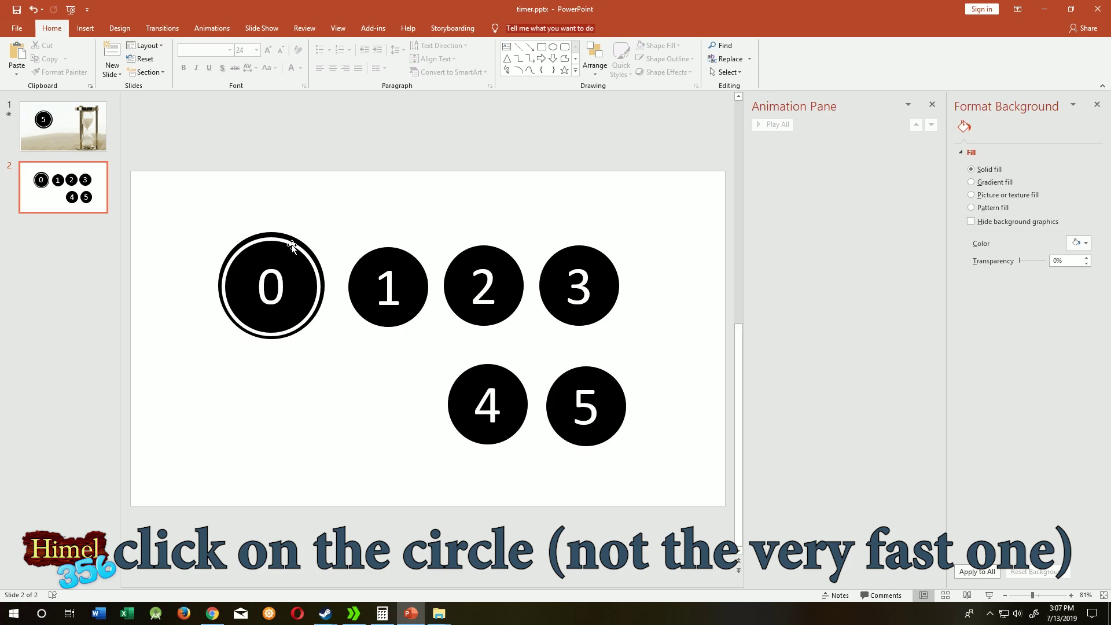
Step: Apply the Wheel entrance animation to the ringed 0 circle and show the Animation Pane
{"action": "left_click", "coordinate": [291, 246]}
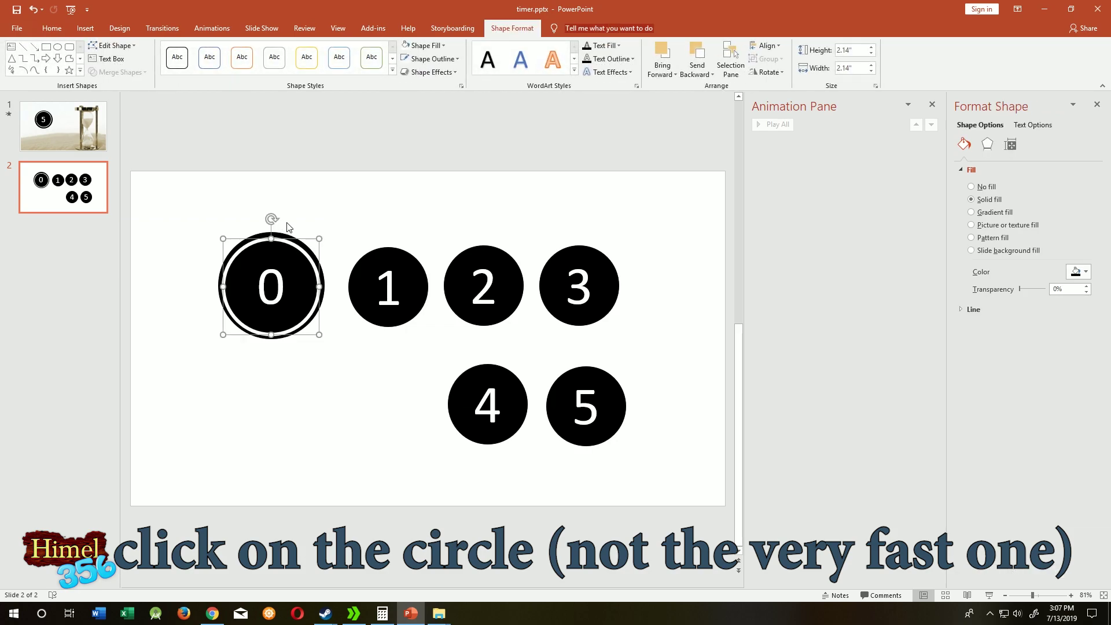
{"action": "left_click", "coordinate": [211, 28]}
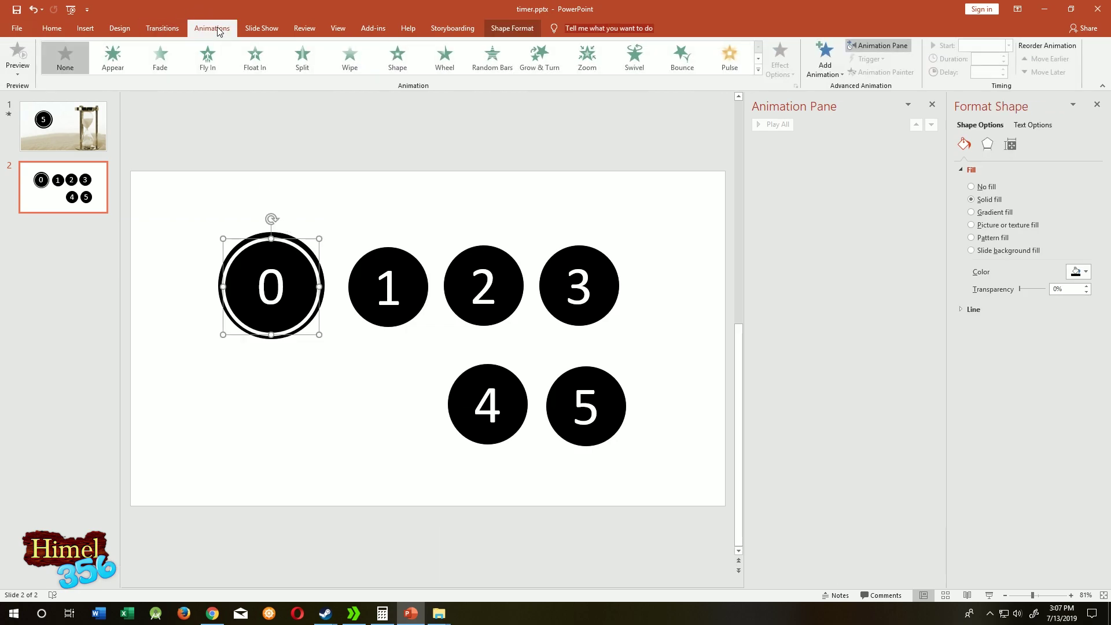
{"action": "left_click", "coordinate": [444, 57]}
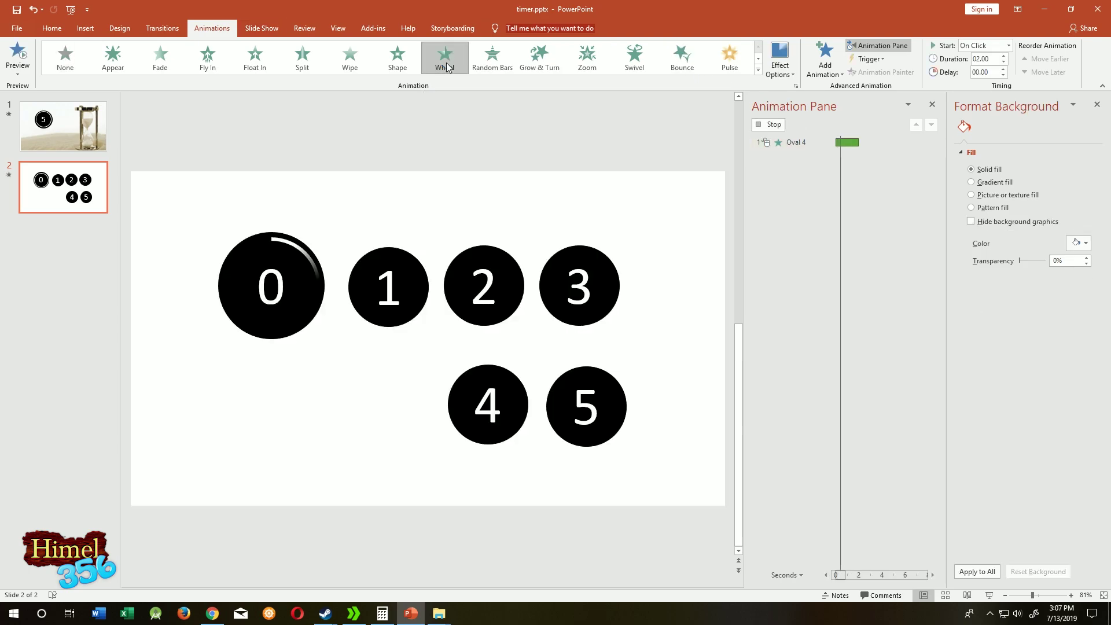
{"action": "left_click", "coordinate": [871, 45]}
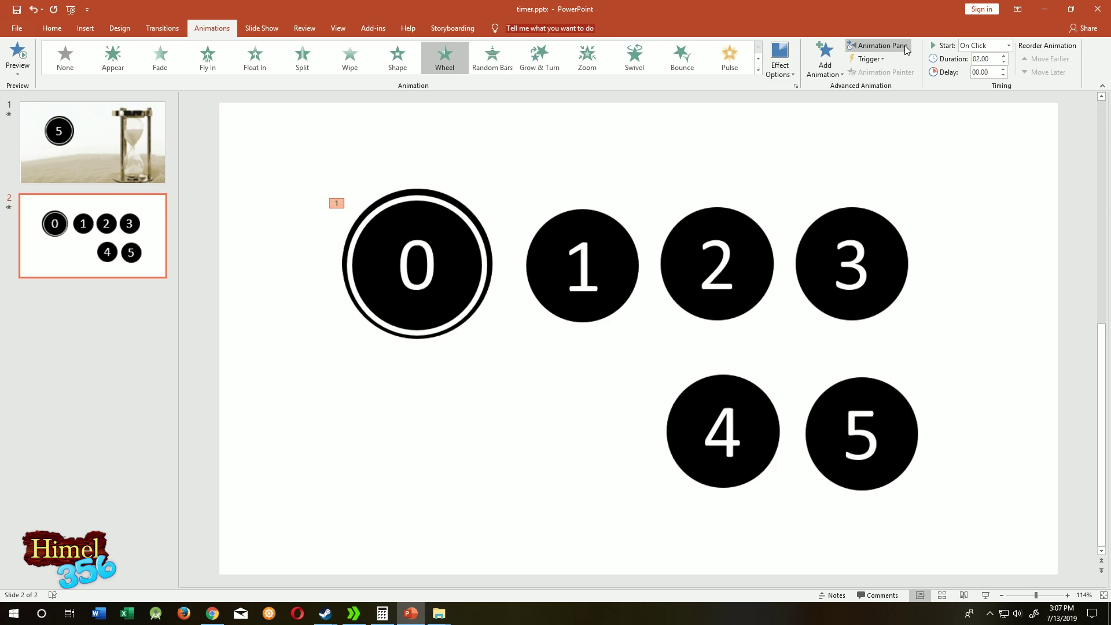
{"action": "left_click", "coordinate": [867, 44]}
{"action": "left_click", "coordinate": [866, 44]}
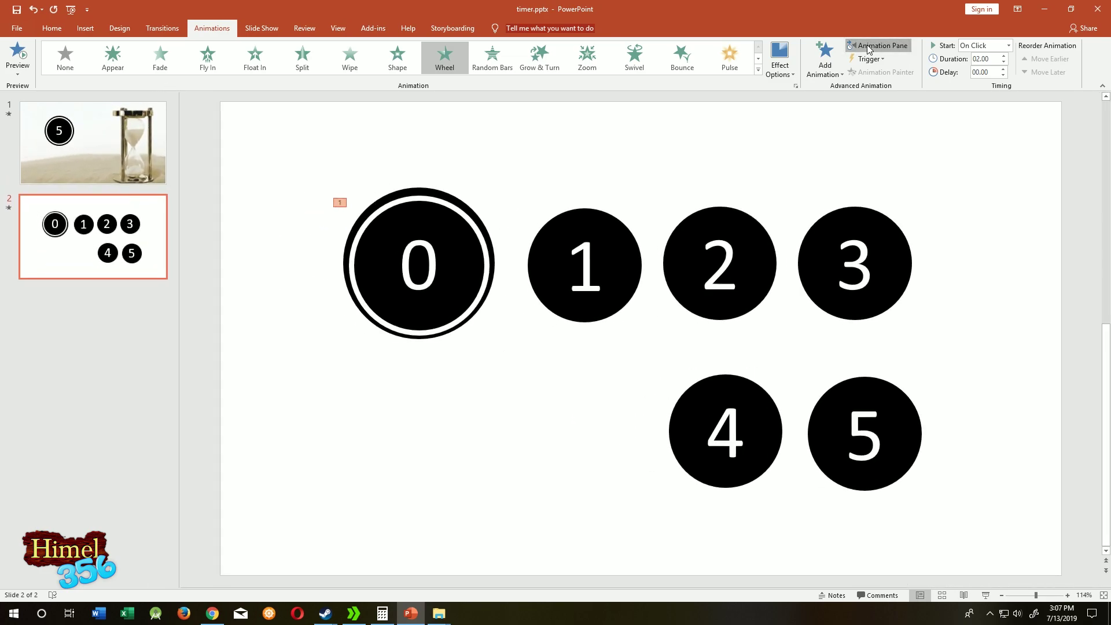
{"action": "left_click", "coordinate": [866, 44]}
{"action": "left_click", "coordinate": [867, 44]}
{"action": "left_click", "coordinate": [867, 44]}
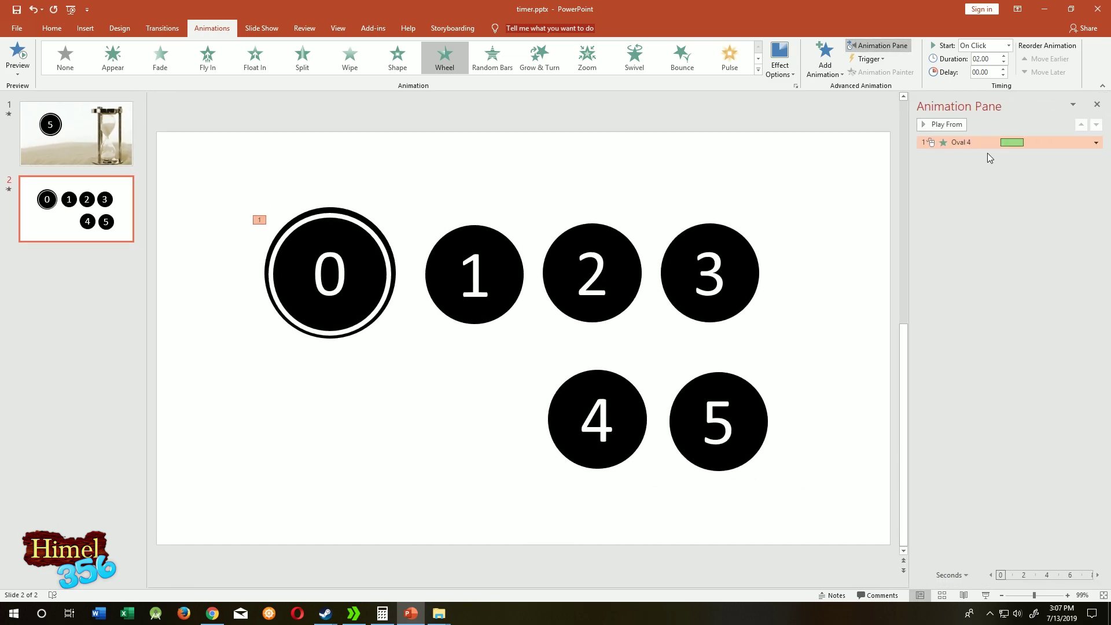
Step: Set Oval 4's Wheel timing to 1 seconds (Fast) duration, repeating 5 times
{"action": "left_click", "coordinate": [1096, 144]}
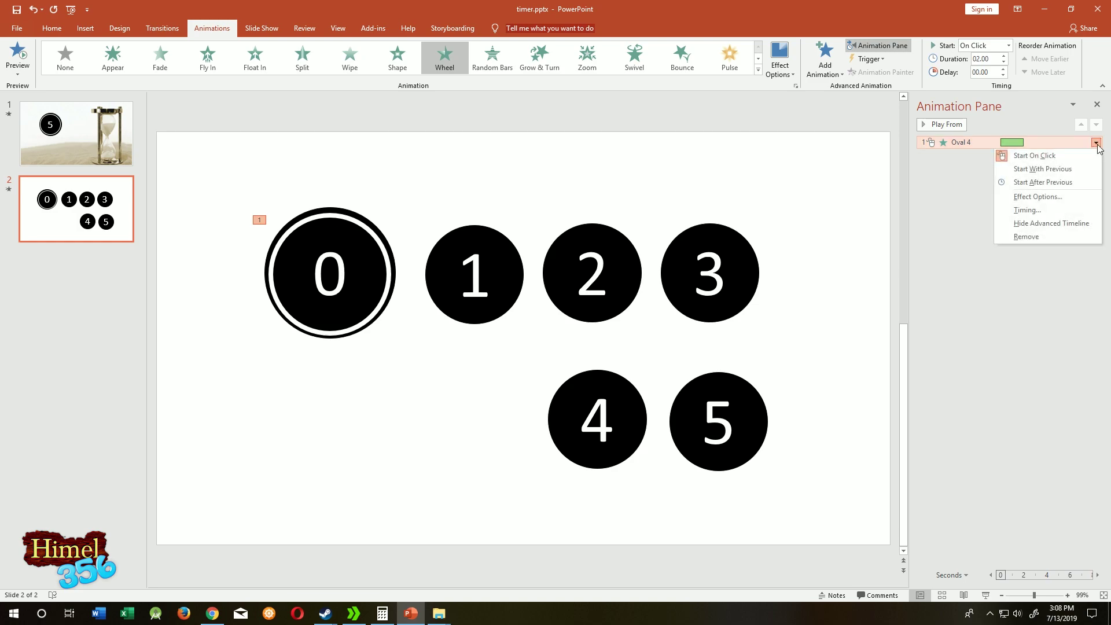
{"action": "left_click", "coordinate": [1051, 198]}
{"action": "left_click_drag", "start_coordinate": [314, 209], "coordinate": [651, 184]}
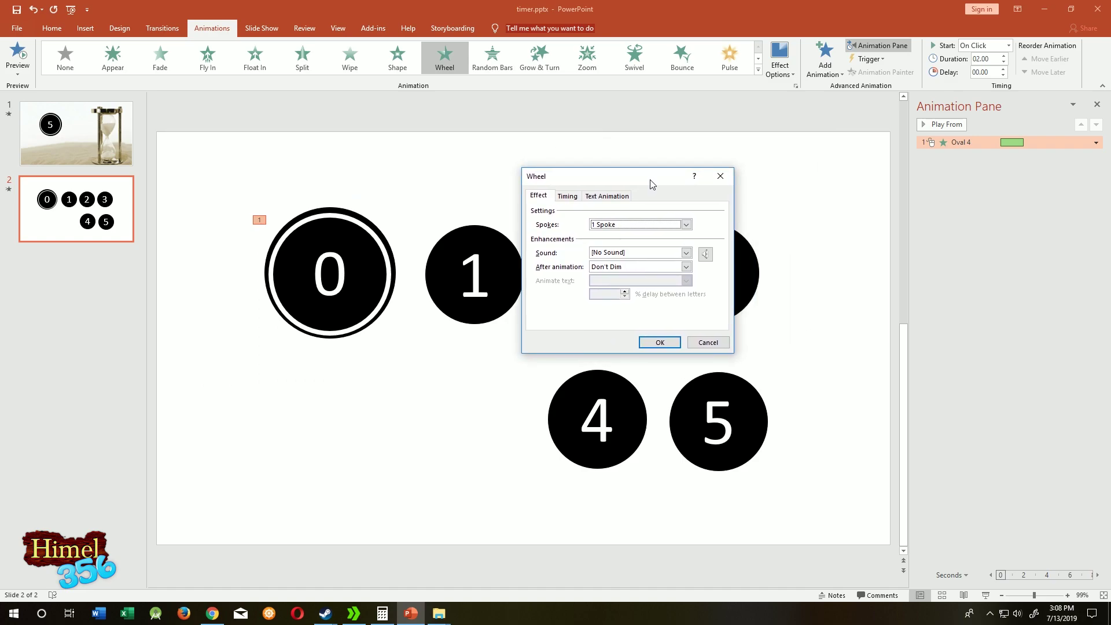
{"action": "left_click", "coordinate": [559, 198]}
{"action": "left_click", "coordinate": [658, 240]}
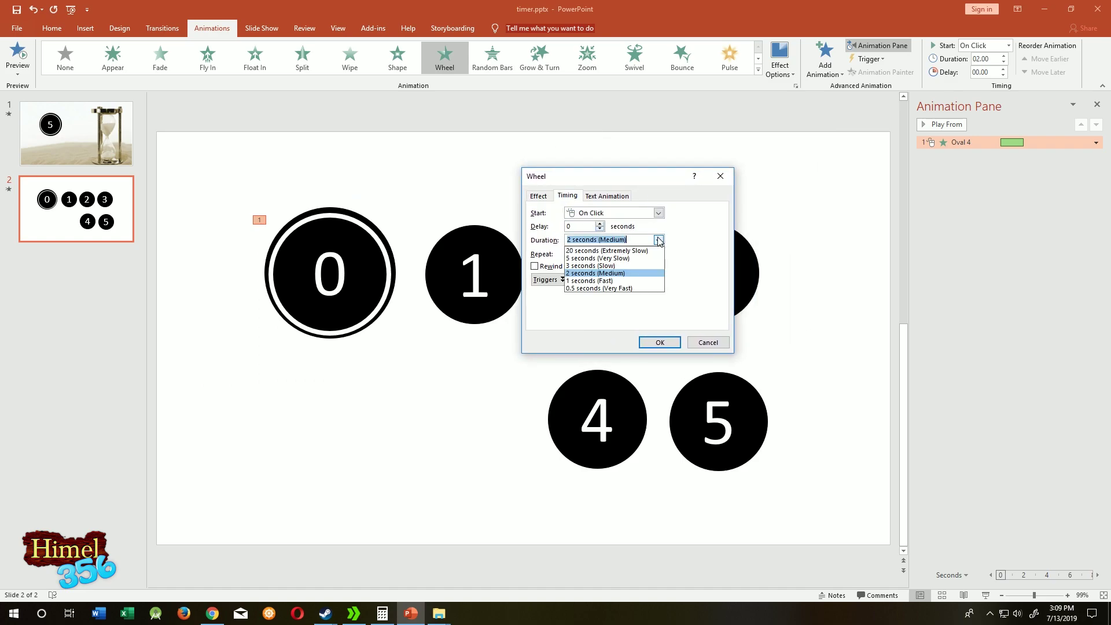
{"action": "left_click", "coordinate": [626, 280]}
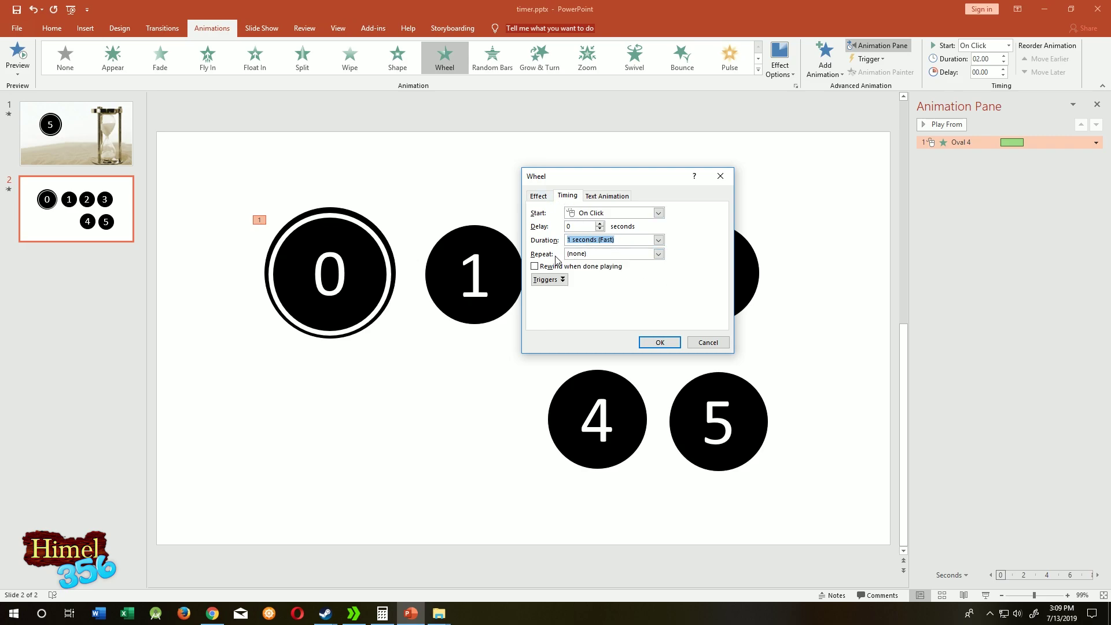
{"action": "left_click", "coordinate": [601, 255]}
{"action": "left_click", "coordinate": [657, 255]}
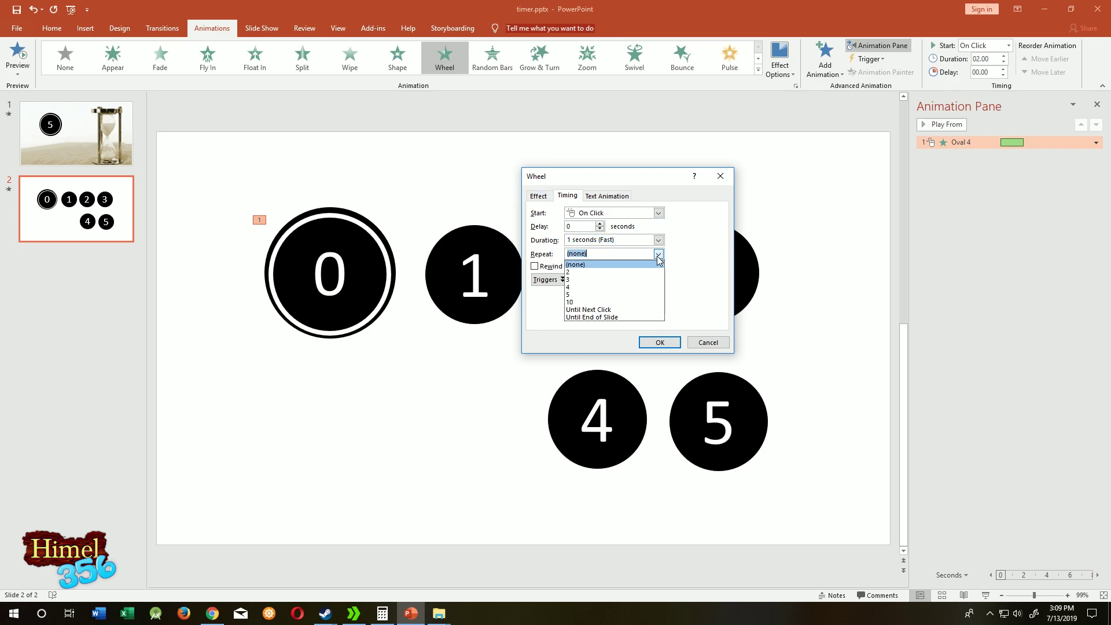
{"action": "left_click", "coordinate": [613, 295]}
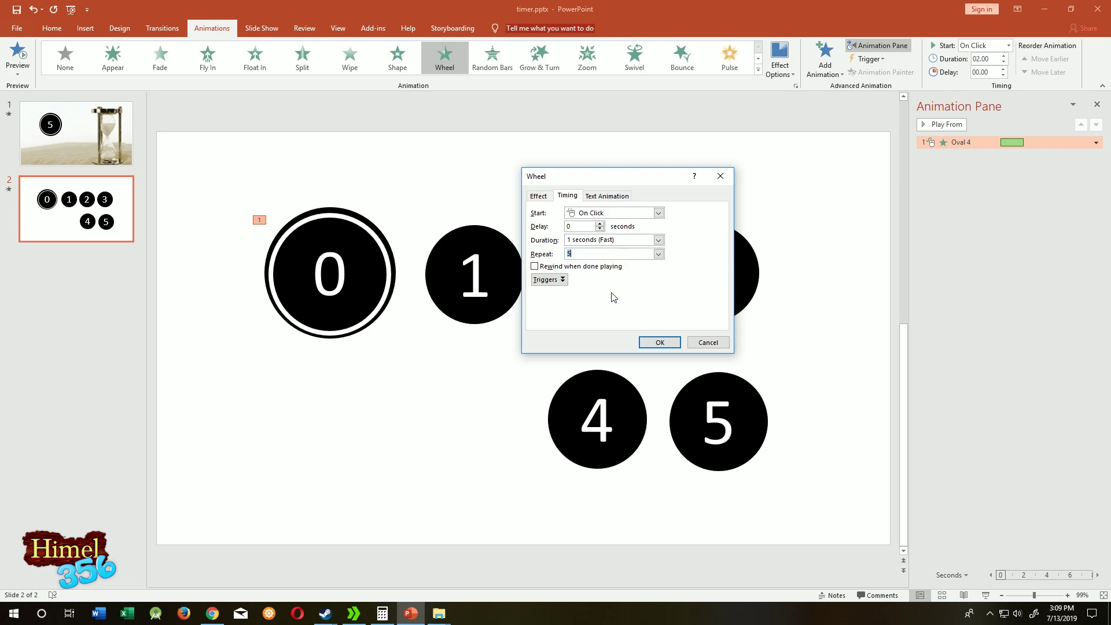
{"action": "left_click", "coordinate": [652, 342]}
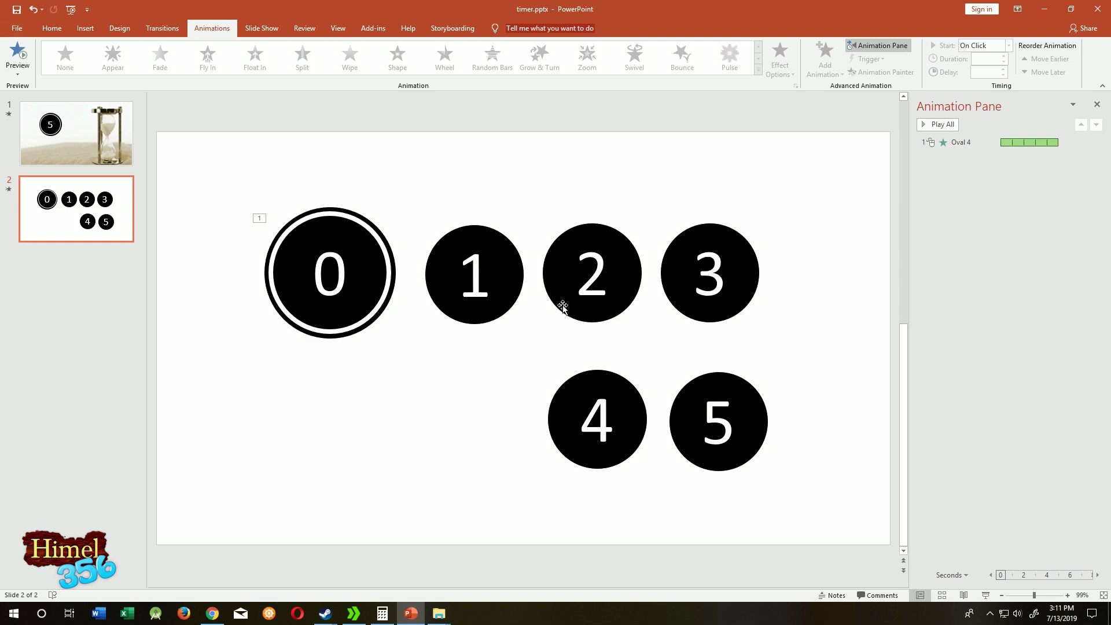
Step: Give circle 5 a Disappear exit animation
{"action": "left_click", "coordinate": [750, 409]}
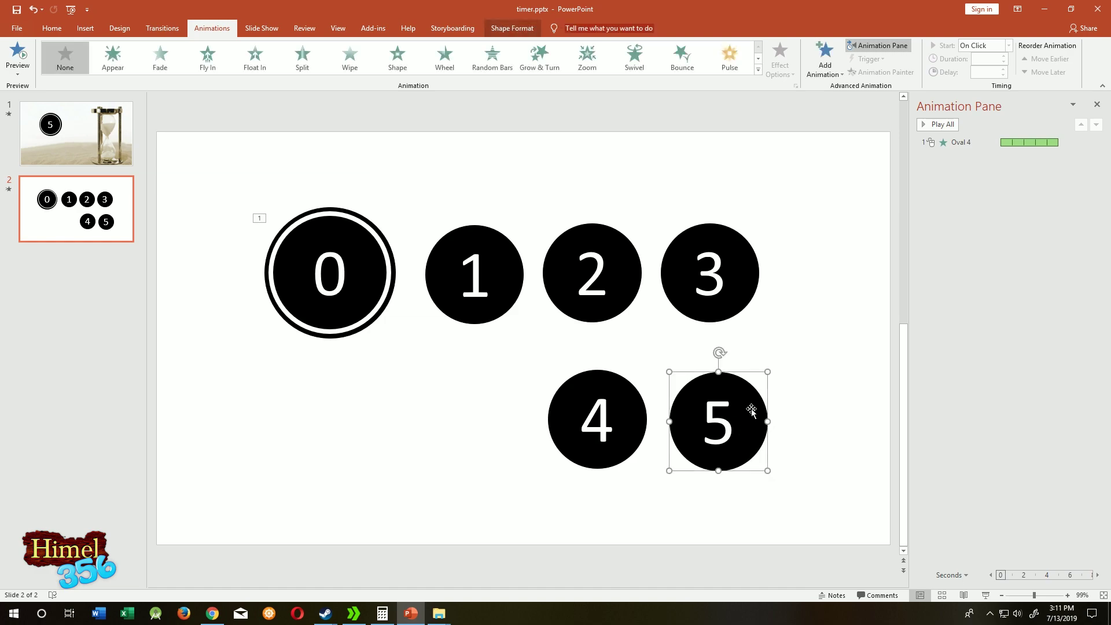
{"action": "left_click", "coordinate": [831, 61]}
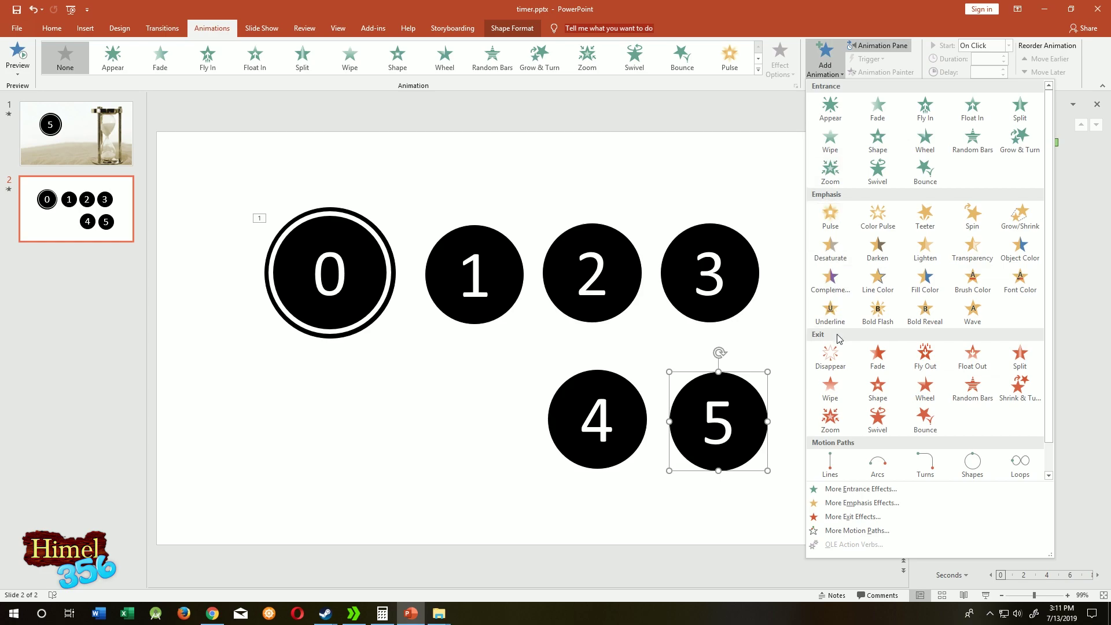
{"action": "left_click", "coordinate": [831, 359]}
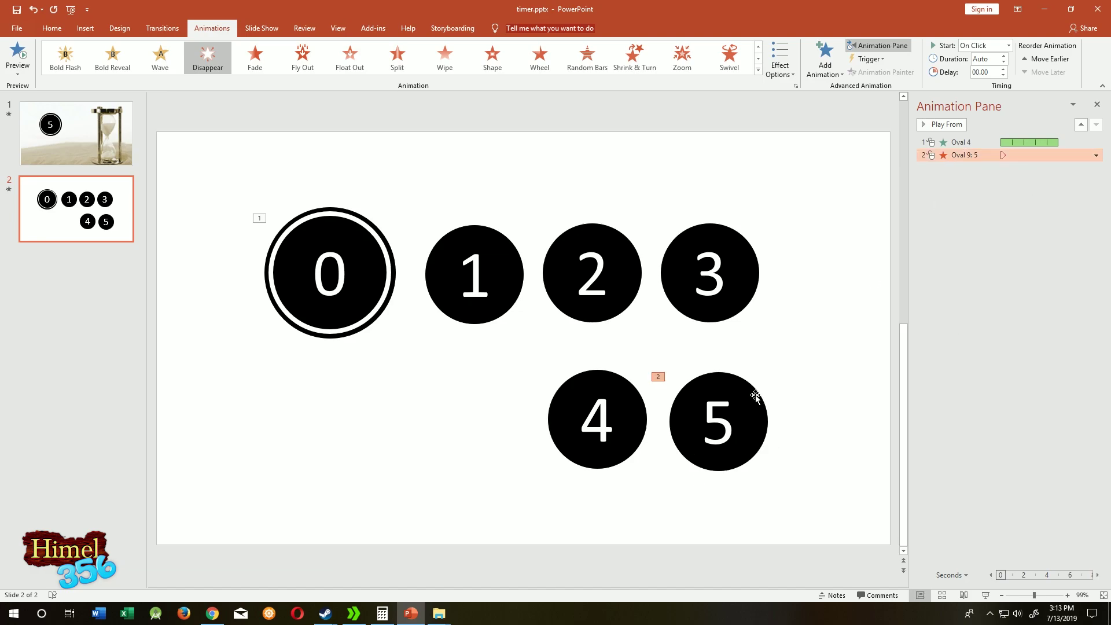
Step: Set circle 5's exit to start With Previous and adjust its delay
{"action": "left_click", "coordinate": [1008, 46]}
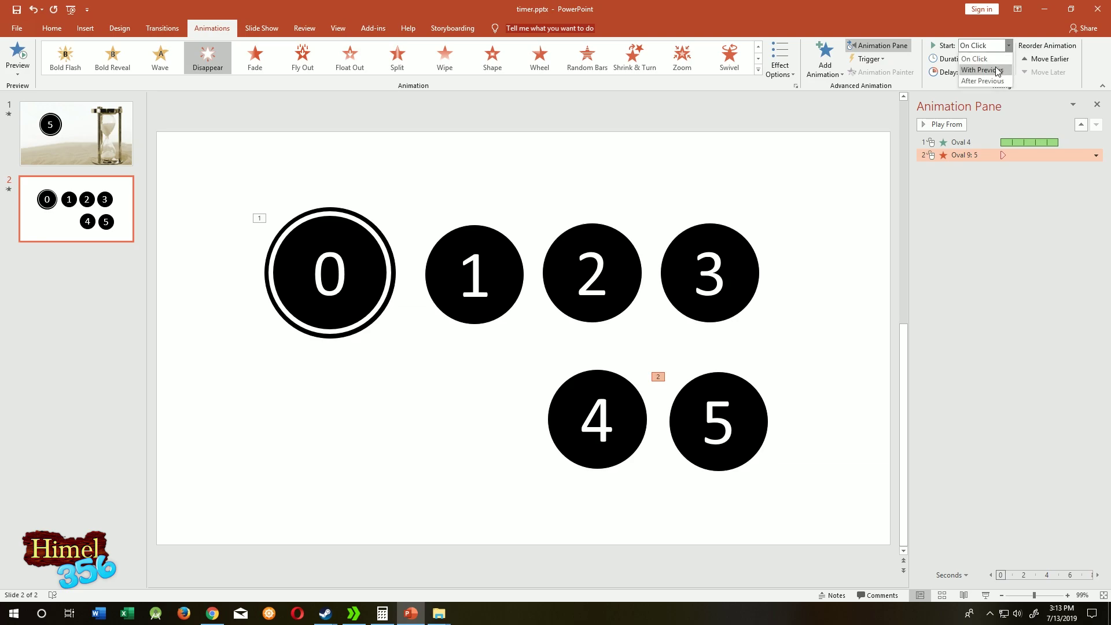
{"action": "left_click", "coordinate": [997, 73]}
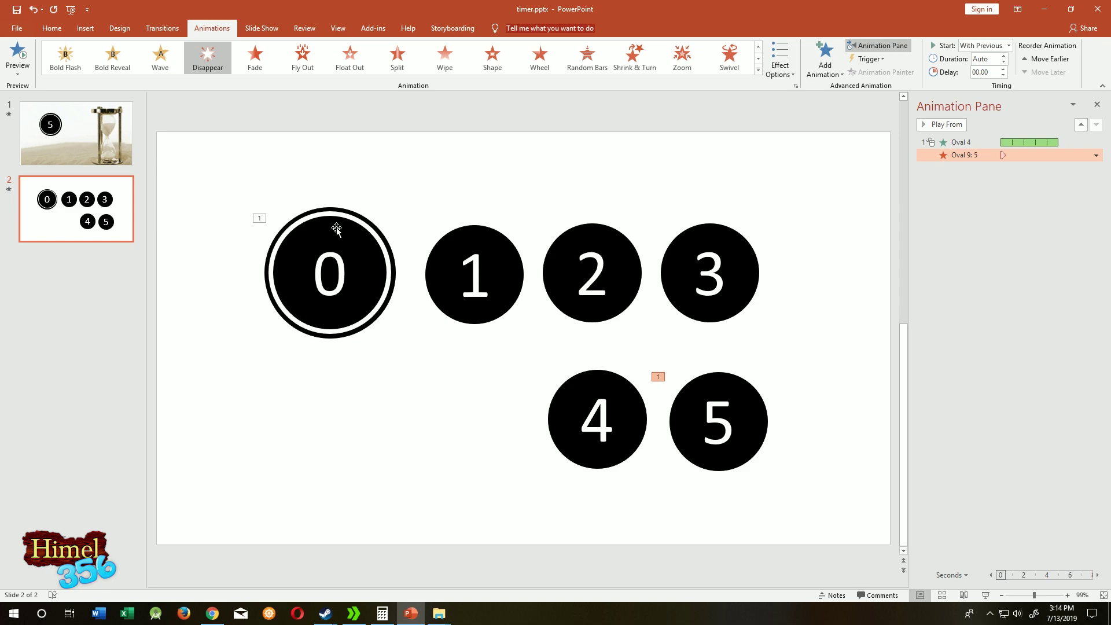
{"action": "left_click", "coordinate": [746, 406]}
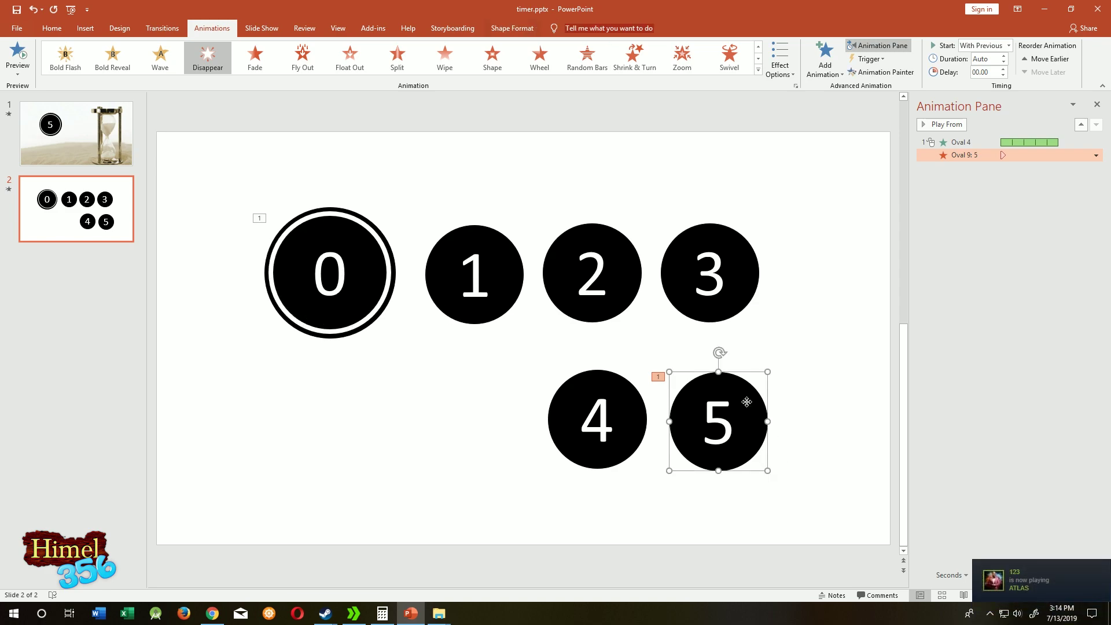
{"action": "left_click", "coordinate": [993, 73]}
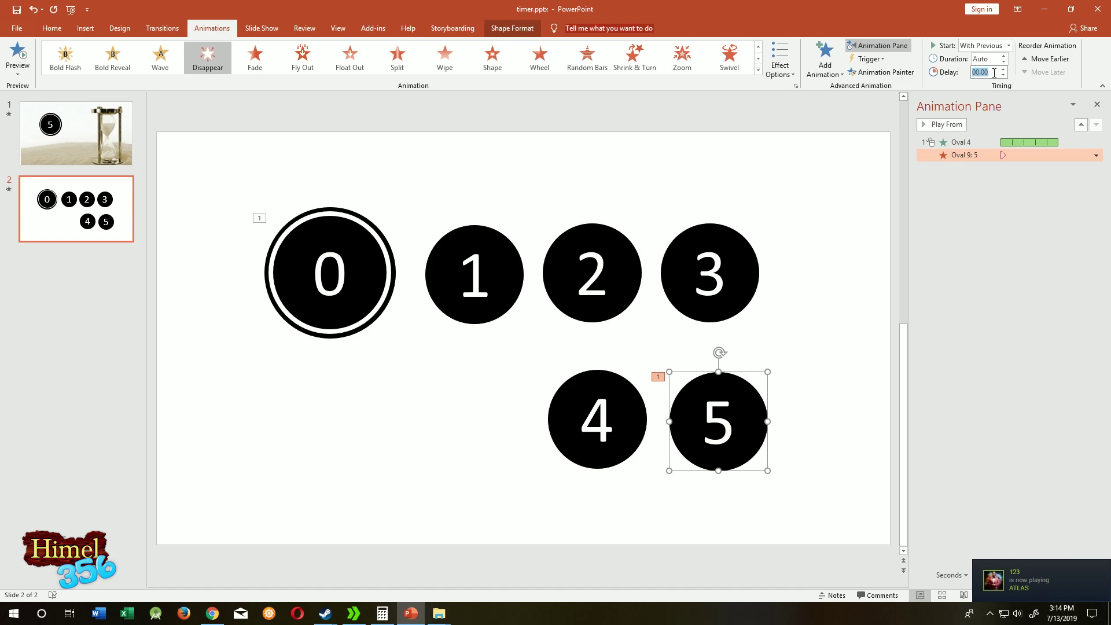
{"action": "left_click", "coordinate": [868, 226]}
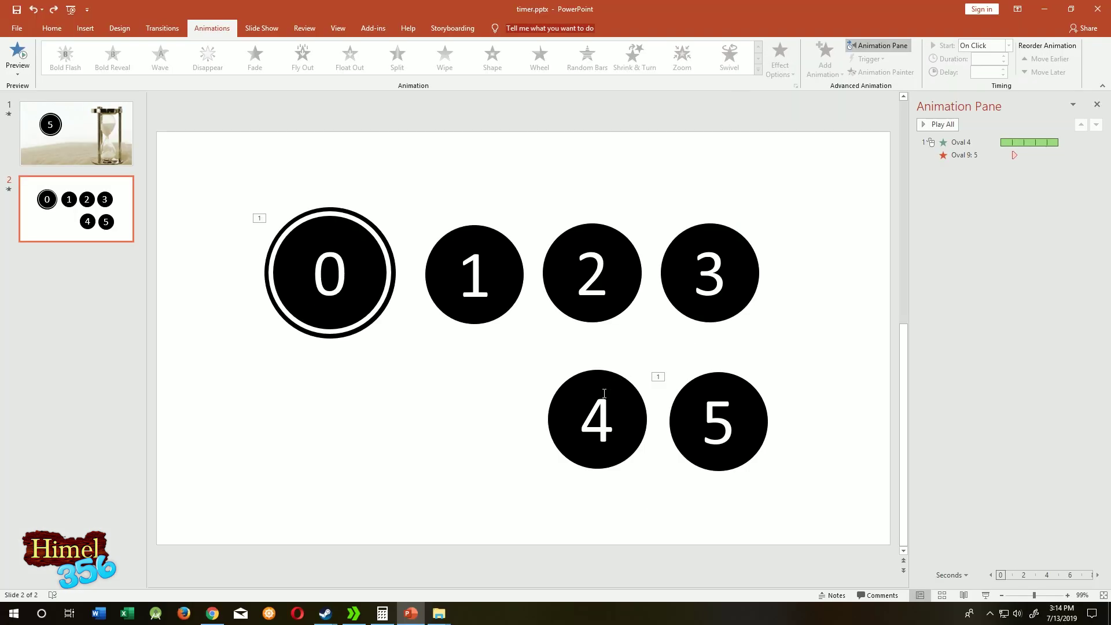
Step: Add Disappear exit animations to circles 4, 3, 2 and 1
{"action": "left_click", "coordinate": [615, 393]}
{"action": "left_click", "coordinate": [825, 61]}
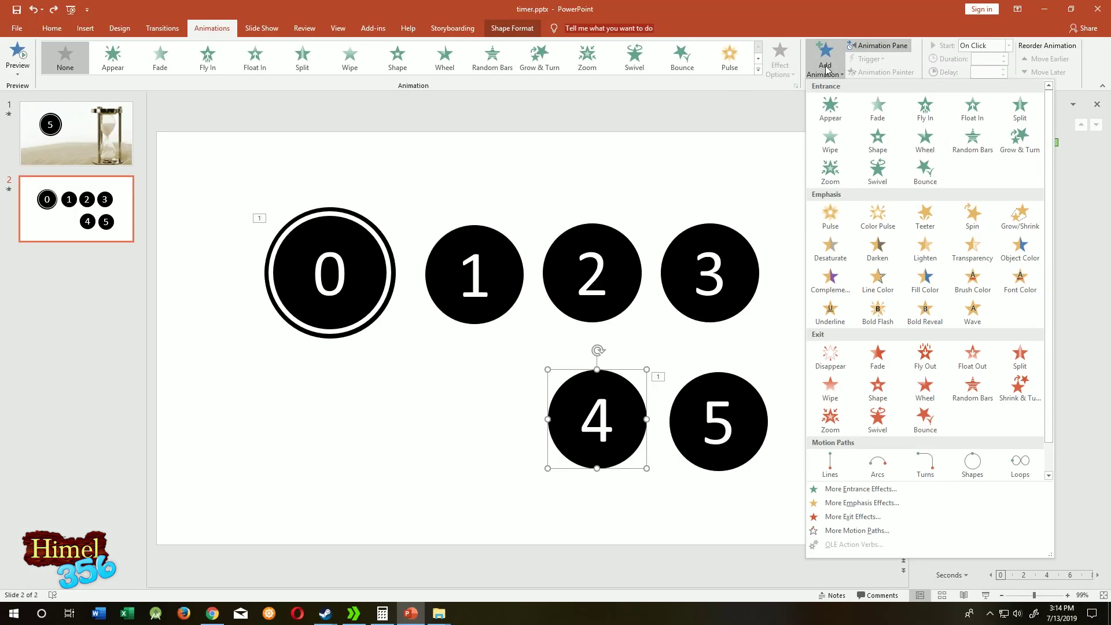
{"action": "left_click", "coordinate": [831, 365]}
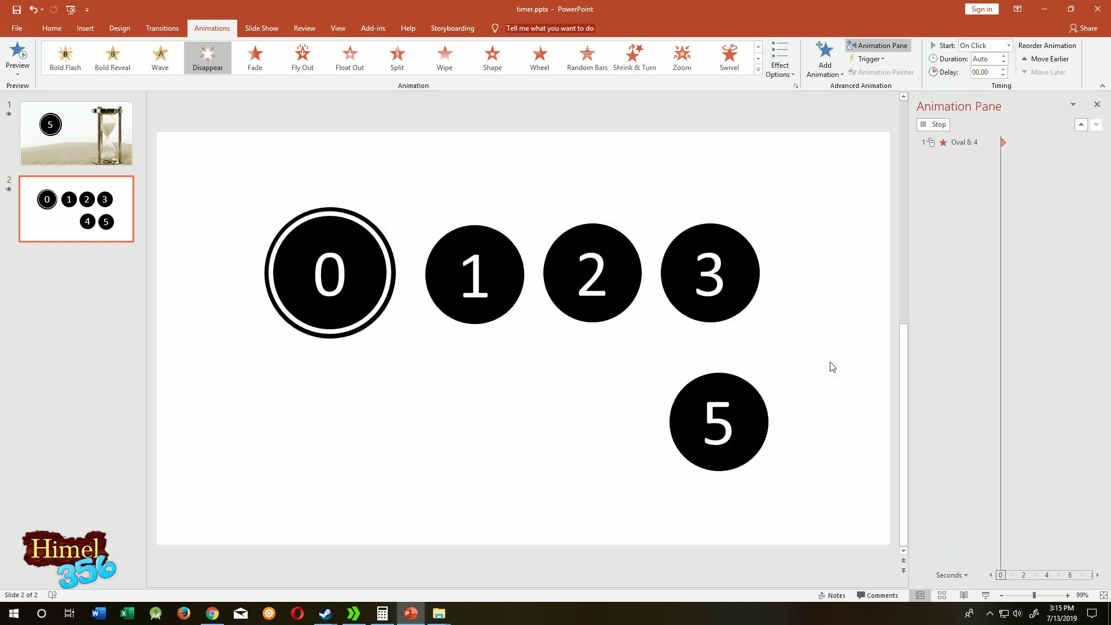
{"action": "left_click", "coordinate": [731, 249]}
{"action": "left_click", "coordinate": [824, 63]}
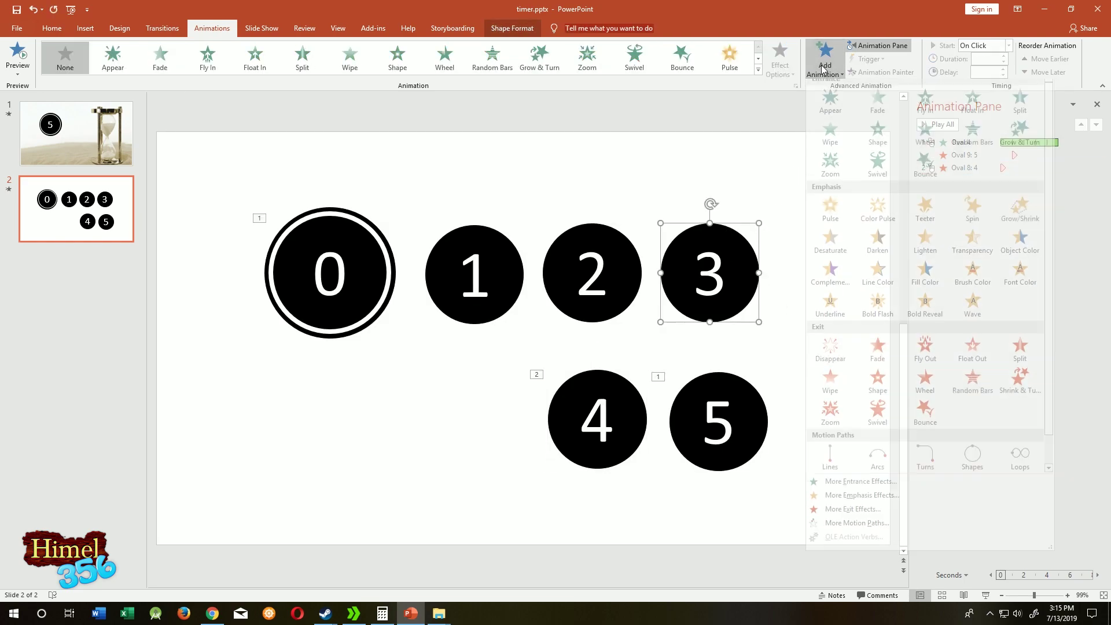
{"action": "left_click", "coordinate": [830, 356]}
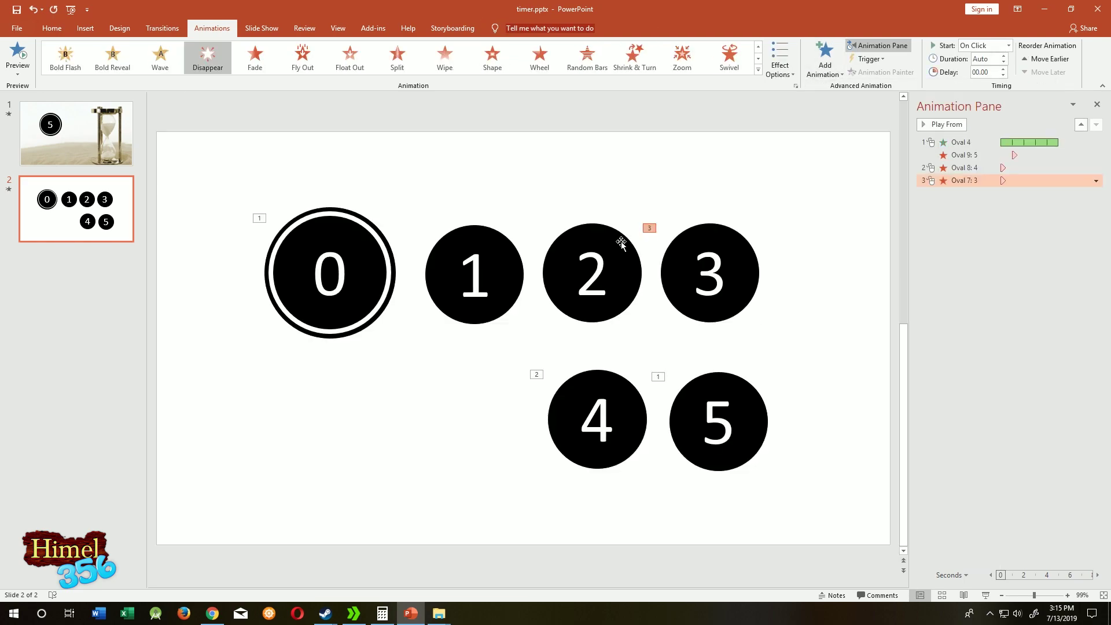
{"action": "left_click", "coordinate": [621, 244]}
{"action": "left_click", "coordinate": [825, 64]}
{"action": "left_click", "coordinate": [829, 357]}
{"action": "left_click", "coordinate": [474, 274]}
{"action": "left_click", "coordinate": [824, 64]}
{"action": "left_click", "coordinate": [831, 359]}
Step: Set the exits of circles 4, 3, 2 and 1 to start With Previous
{"action": "left_click", "coordinate": [630, 407]}
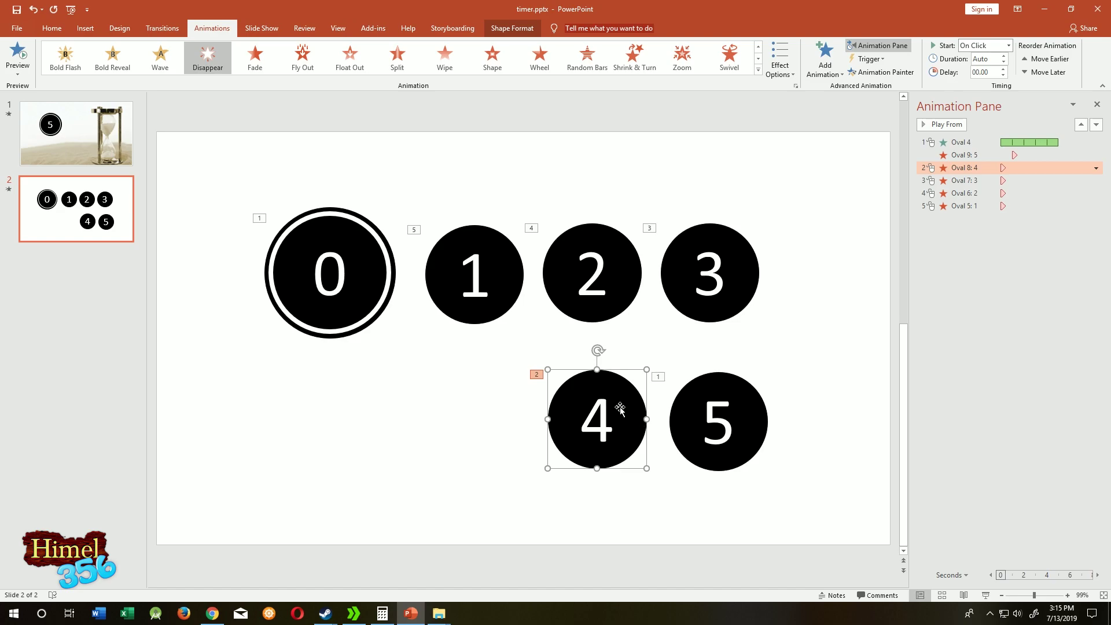
{"action": "left_click", "coordinate": [1008, 45]}
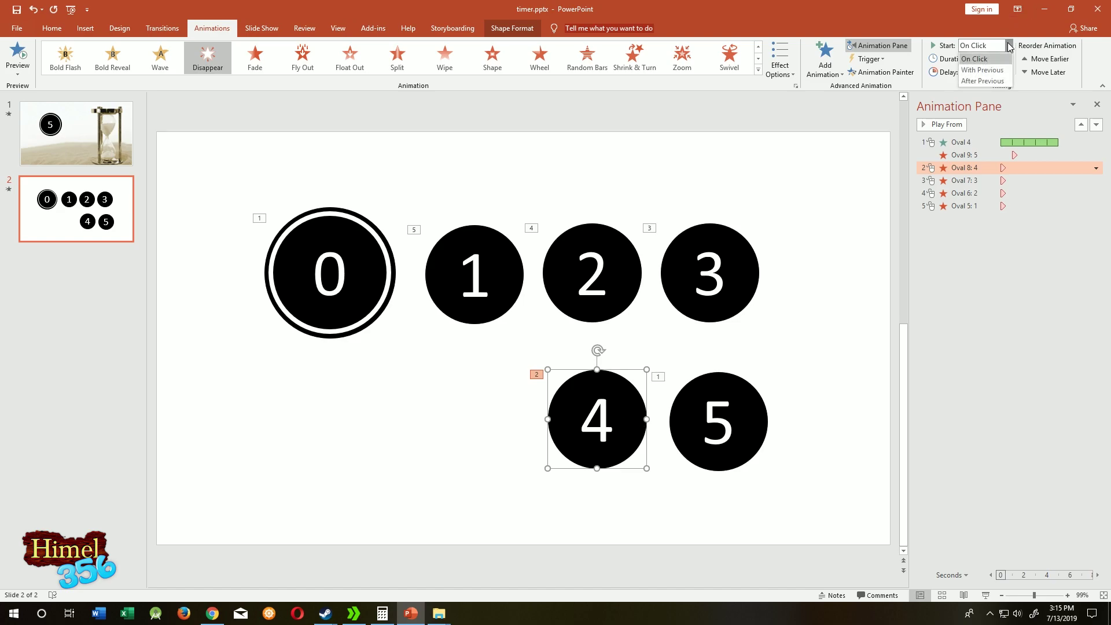
{"action": "left_click", "coordinate": [981, 69]}
{"action": "left_click", "coordinate": [727, 250]}
{"action": "key", "text": "F4"}
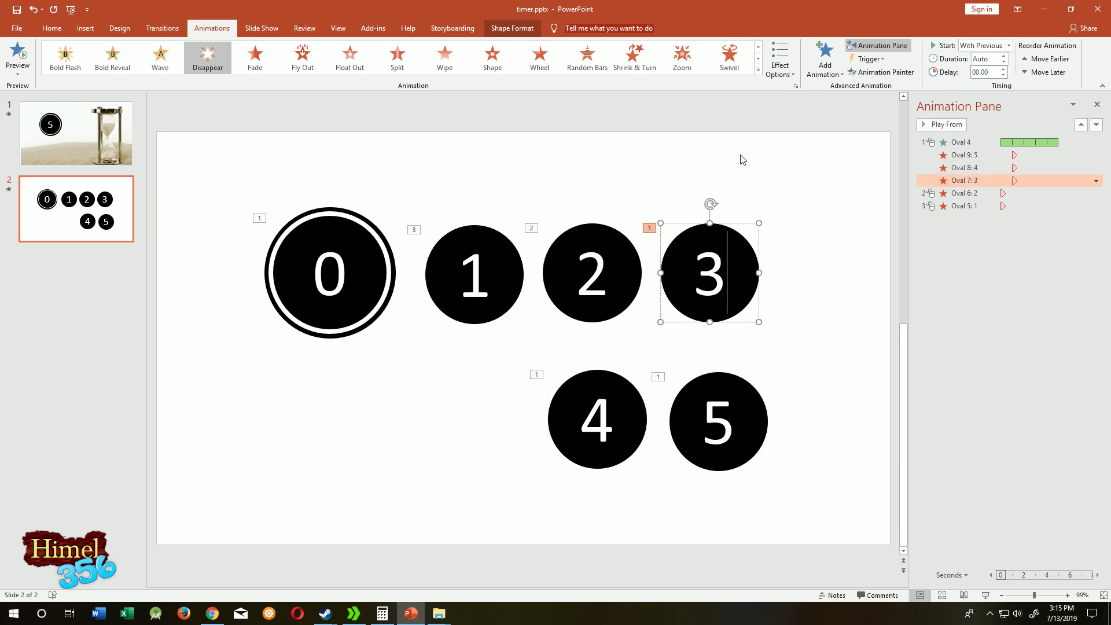
{"action": "left_click", "coordinate": [609, 271]}
{"action": "key", "text": "F4"}
{"action": "left_click", "coordinate": [963, 206]}
{"action": "key", "text": "F4"}
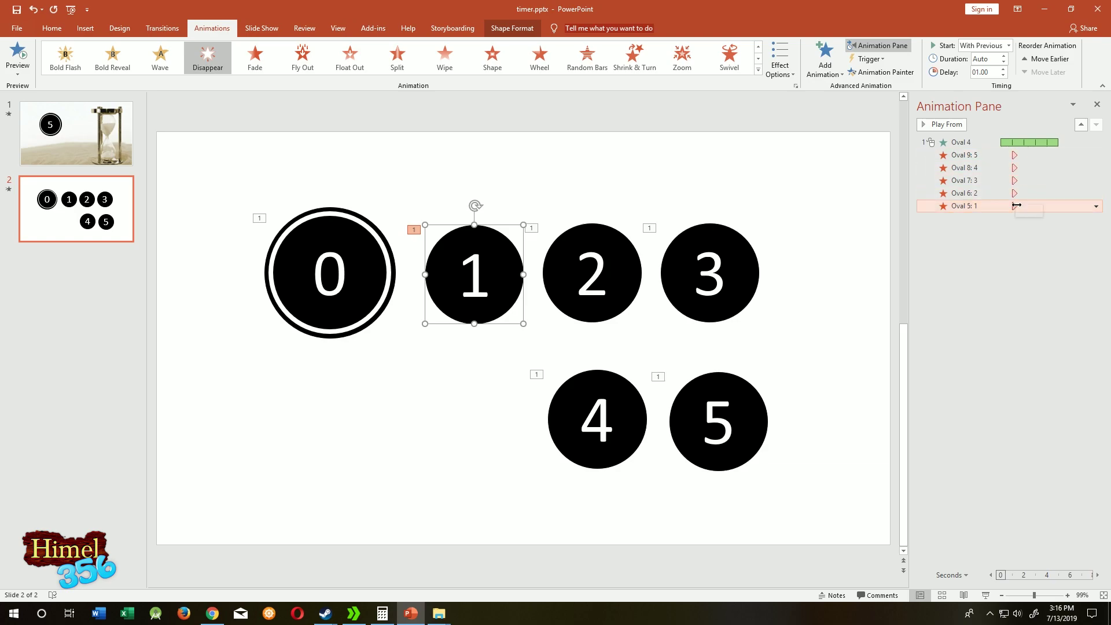
Step: Stagger the exit delays so circles 5 through 1 vanish from 1 s to 5 s
{"action": "left_click", "coordinate": [1034, 242]}
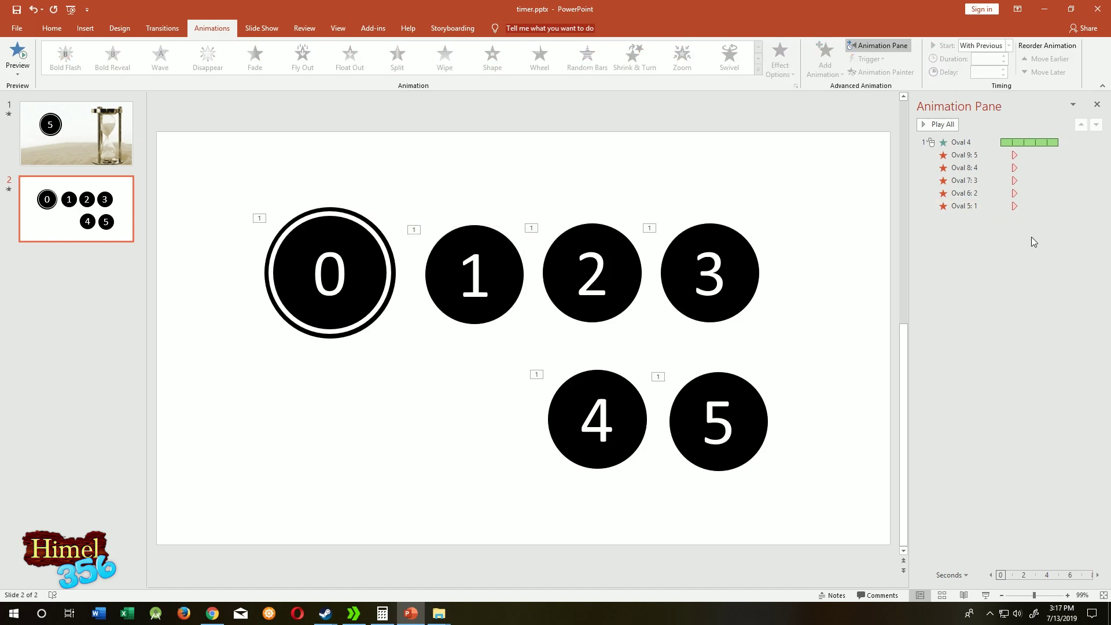
{"action": "left_click", "coordinate": [1034, 155]}
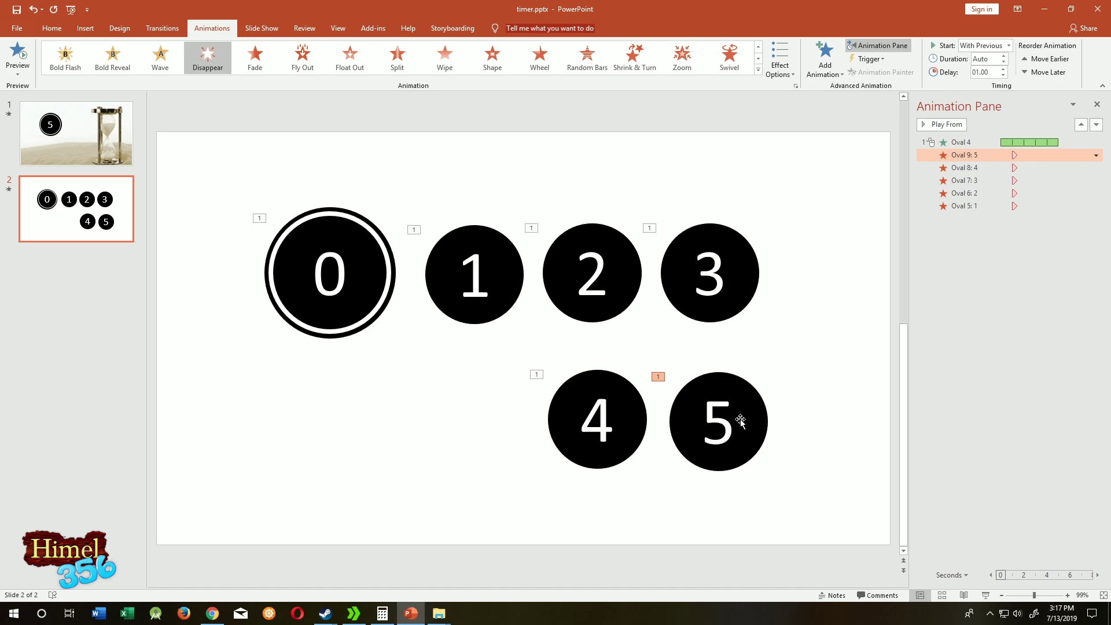
{"action": "left_click", "coordinate": [630, 399]}
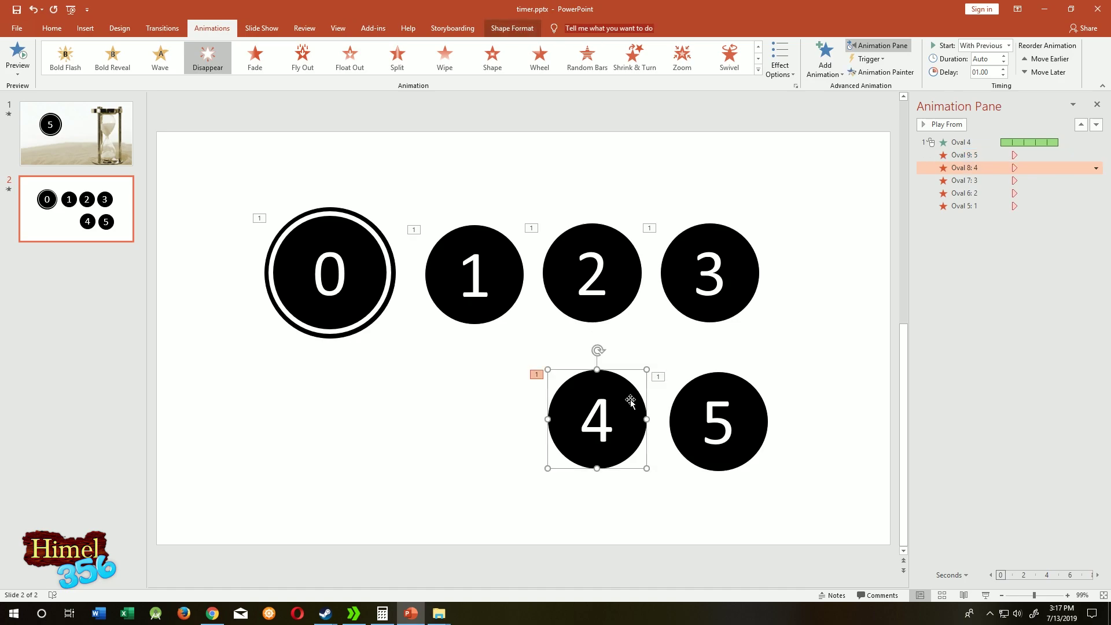
{"action": "left_click", "coordinate": [1003, 68]}
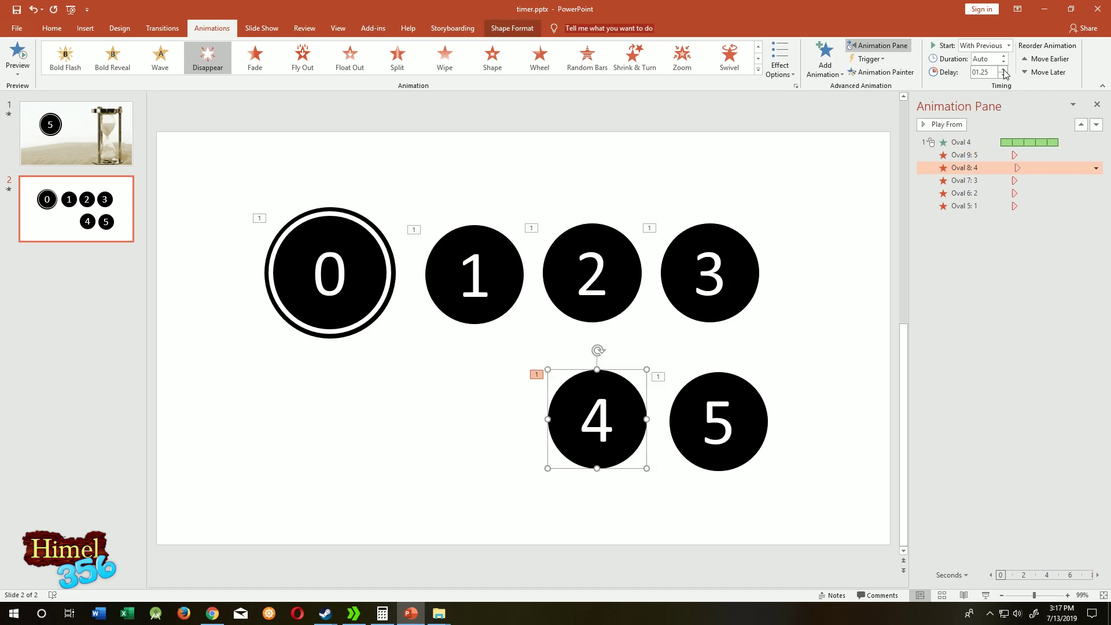
{"action": "left_click", "coordinate": [735, 244]}
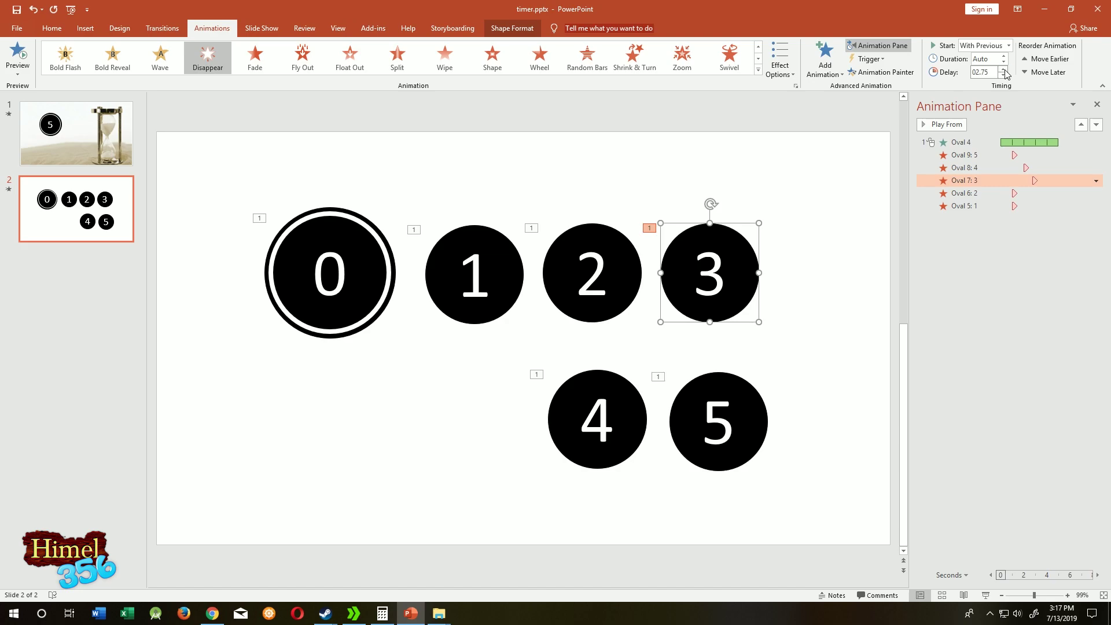
{"action": "left_click", "coordinate": [608, 243]}
{"action": "left_click", "coordinate": [507, 250]}
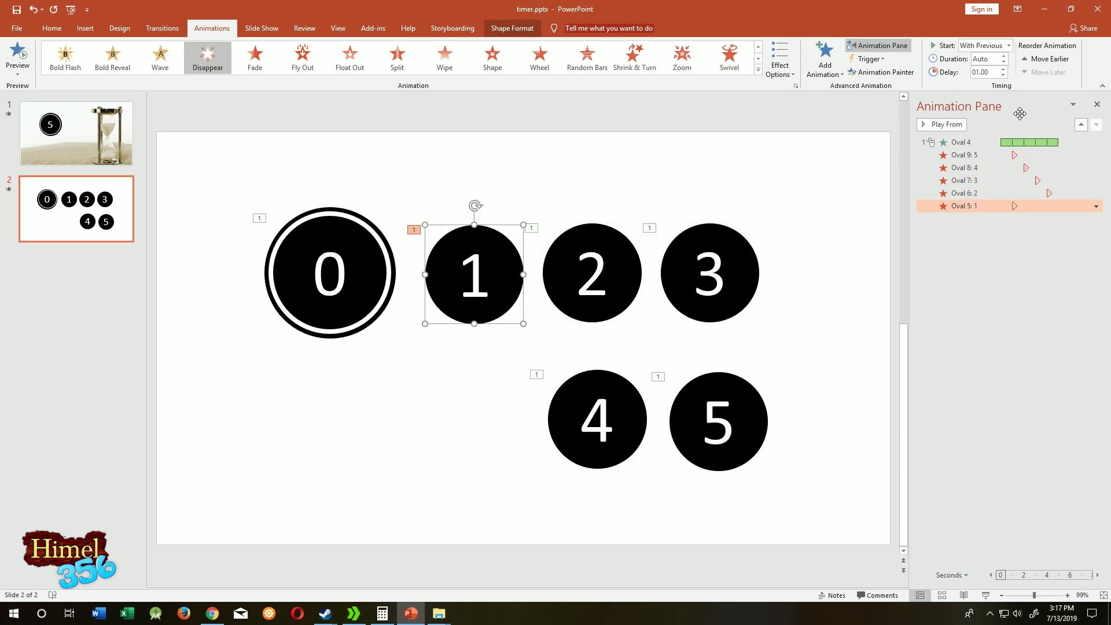
{"action": "left_click", "coordinate": [1004, 69]}
{"action": "left_click", "coordinate": [1004, 69]}
{"action": "left_click", "coordinate": [1005, 69]}
{"action": "left_click", "coordinate": [1004, 69]}
{"action": "left_click", "coordinate": [1005, 69]}
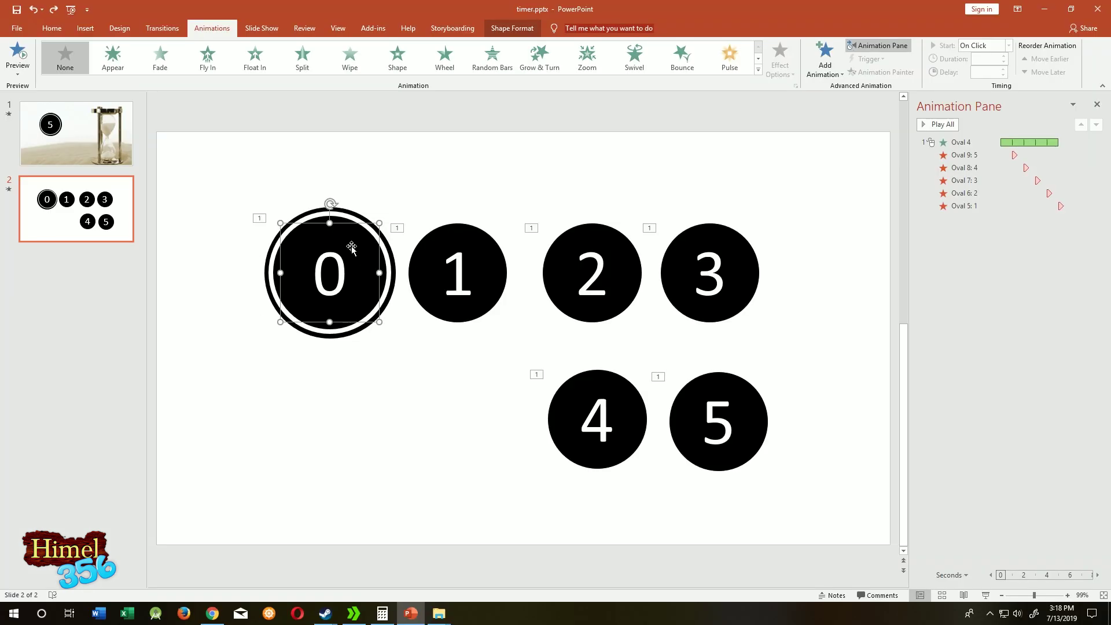
Step: Pull the 0 circle out of the ring and adjust its layering with Send to Back, Bring Forward and Send Backward
{"action": "left_click_drag", "start_coordinate": [352, 248], "coordinate": [415, 180]}
{"action": "right_click", "coordinate": [415, 188]}
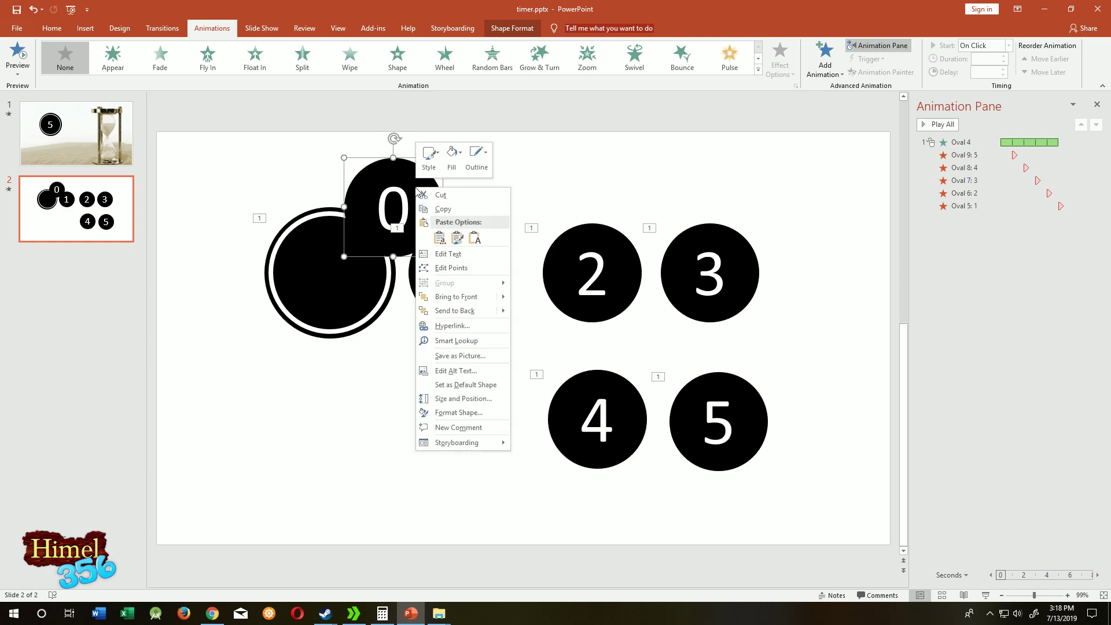
{"action": "mouse_move", "coordinate": [501, 310]}
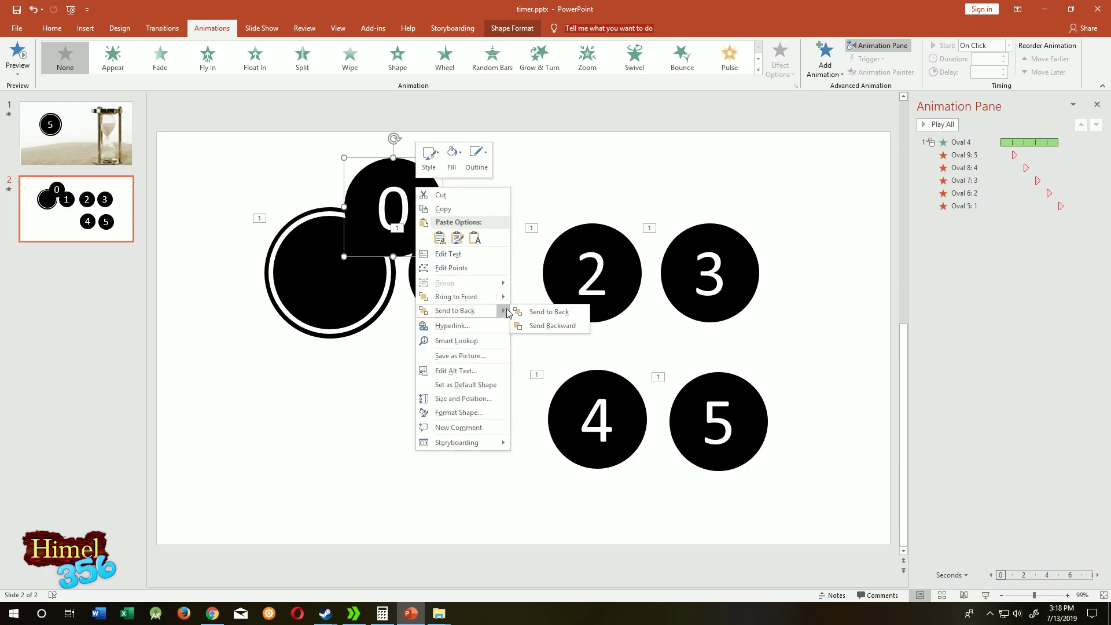
{"action": "left_click", "coordinate": [551, 313]}
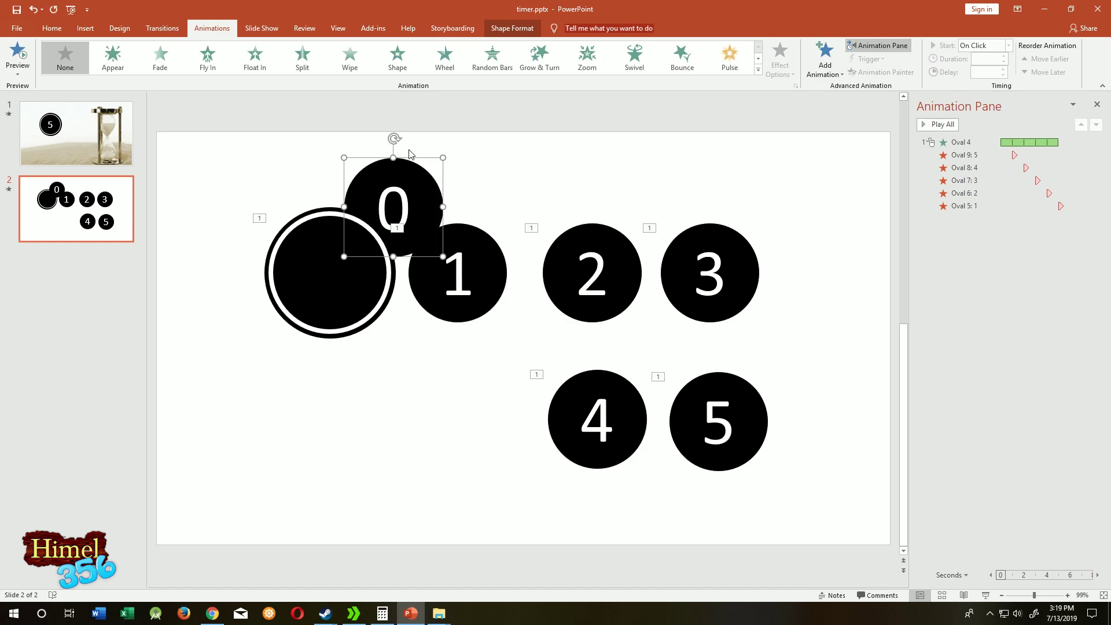
{"action": "mouse_move", "coordinate": [414, 179]}
{"action": "left_mouse_down"}
{"action": "mouse_move", "coordinate": [359, 193]}
{"action": "mouse_move", "coordinate": [656, 240]}
{"action": "mouse_move", "coordinate": [569, 181]}
{"action": "mouse_move", "coordinate": [388, 170]}
{"action": "mouse_move", "coordinate": [400, 170]}
{"action": "left_mouse_up"}
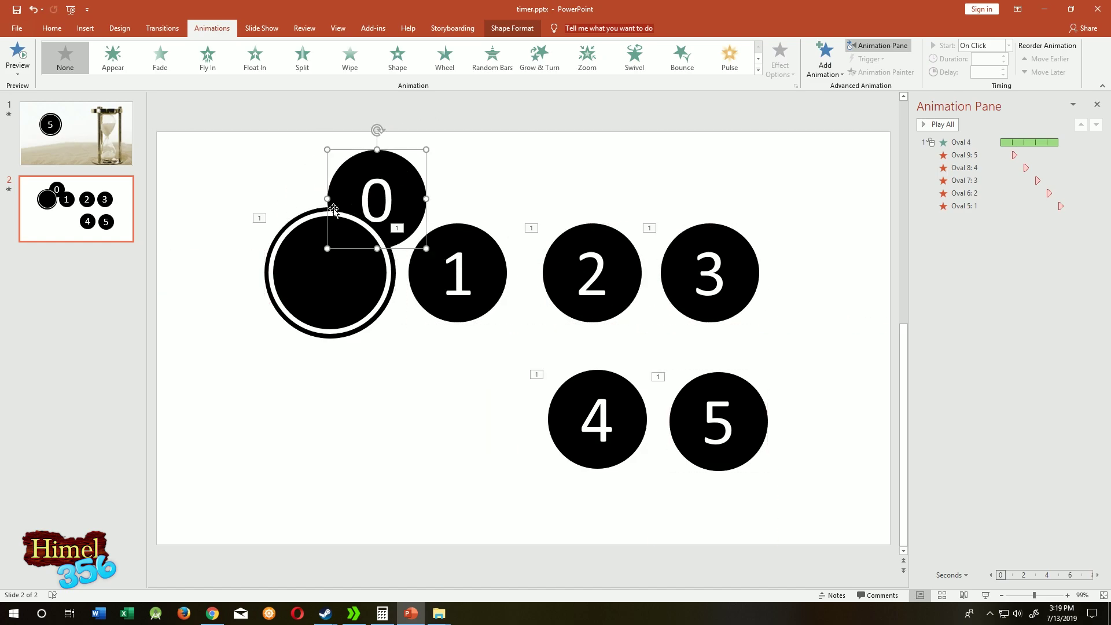
{"action": "right_click", "coordinate": [402, 172]}
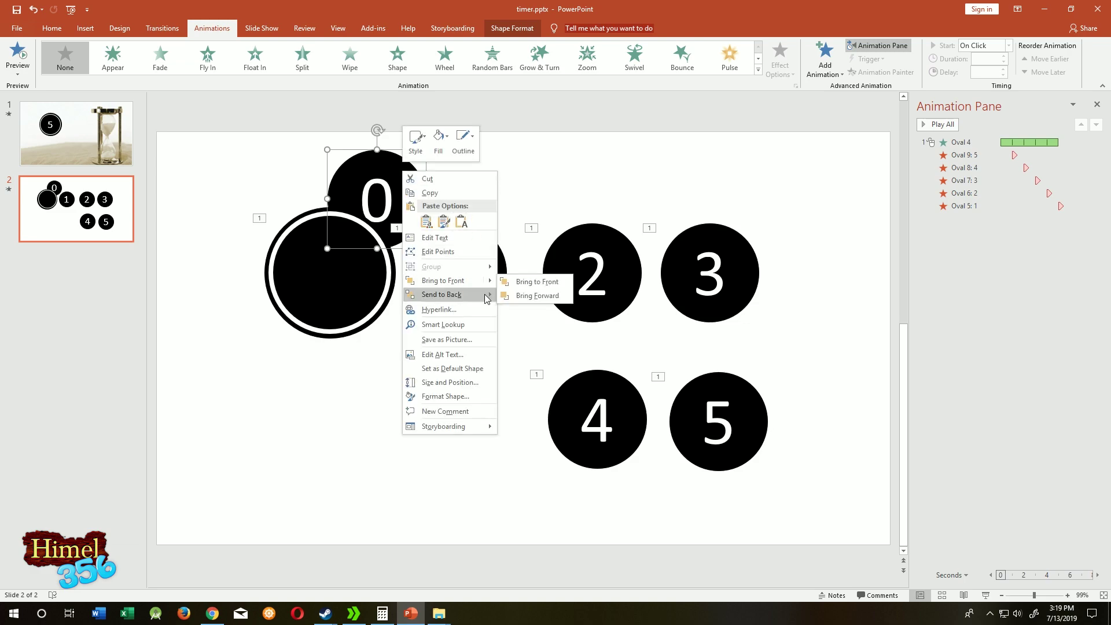
{"action": "mouse_move", "coordinate": [486, 281]}
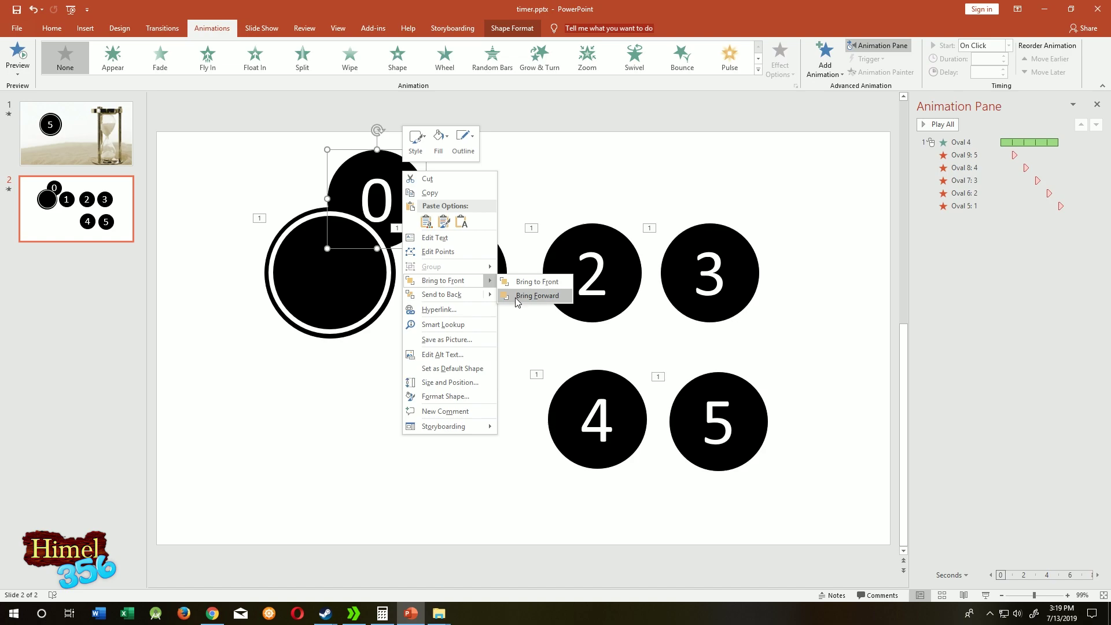
{"action": "left_click", "coordinate": [514, 296]}
{"action": "right_click", "coordinate": [398, 177]}
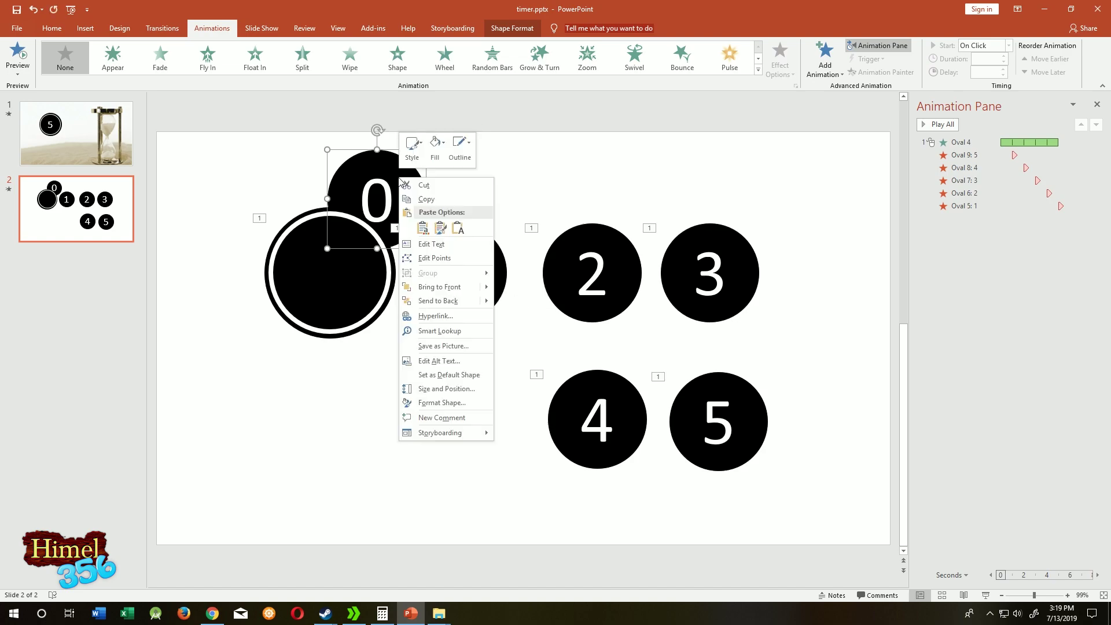
{"action": "mouse_move", "coordinate": [489, 295]}
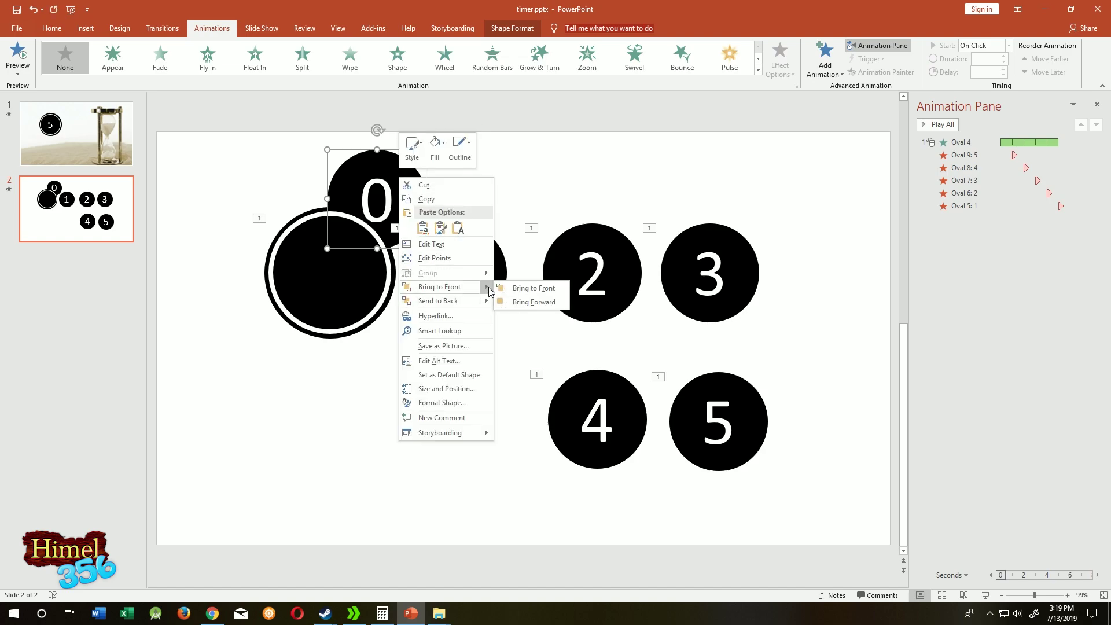
{"action": "left_click", "coordinate": [532, 316]}
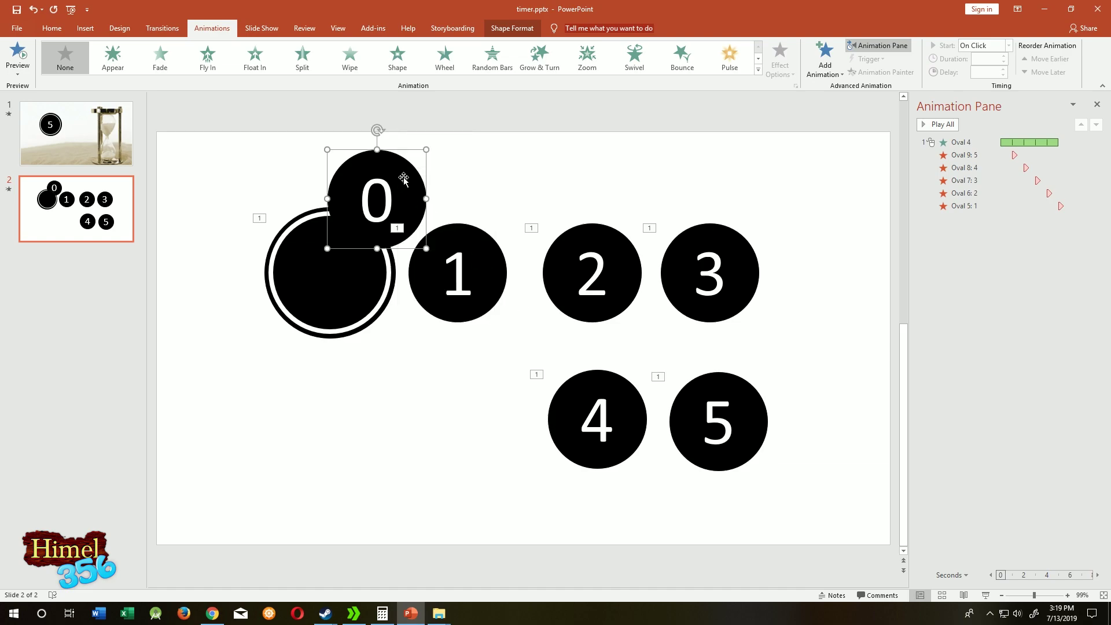
Step: Drag circles 0, 1, 2, 3, 4 and 5 in turn onto the ring's centre, ending with 5 on top
{"action": "left_click_drag", "start_coordinate": [402, 181], "coordinate": [353, 250]}
{"action": "left_click_drag", "start_coordinate": [477, 256], "coordinate": [355, 247]}
{"action": "left_click_drag", "start_coordinate": [621, 245], "coordinate": [359, 248]}
{"action": "left_click", "coordinate": [723, 269]}
{"action": "left_click_drag", "start_coordinate": [666, 227], "coordinate": [286, 227]}
{"action": "left_click_drag", "start_coordinate": [618, 372], "coordinate": [351, 225]}
{"action": "left_click_drag", "start_coordinate": [718, 405], "coordinate": [330, 261]}
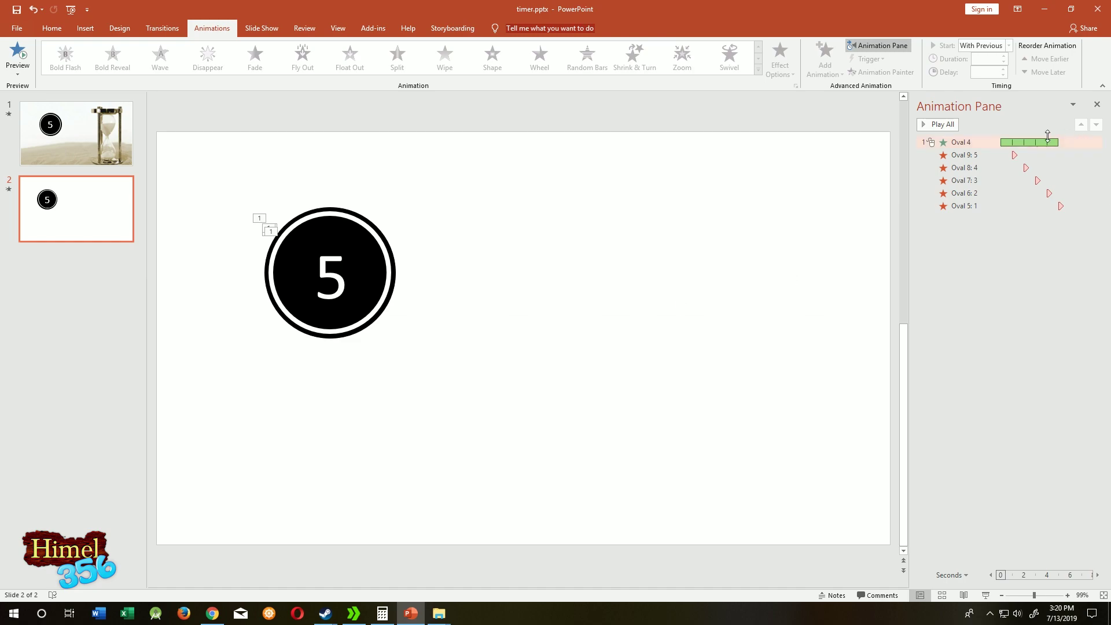
Step: Give circle 5's Disappear animation the Cash Register sound
{"action": "left_click", "coordinate": [1053, 159]}
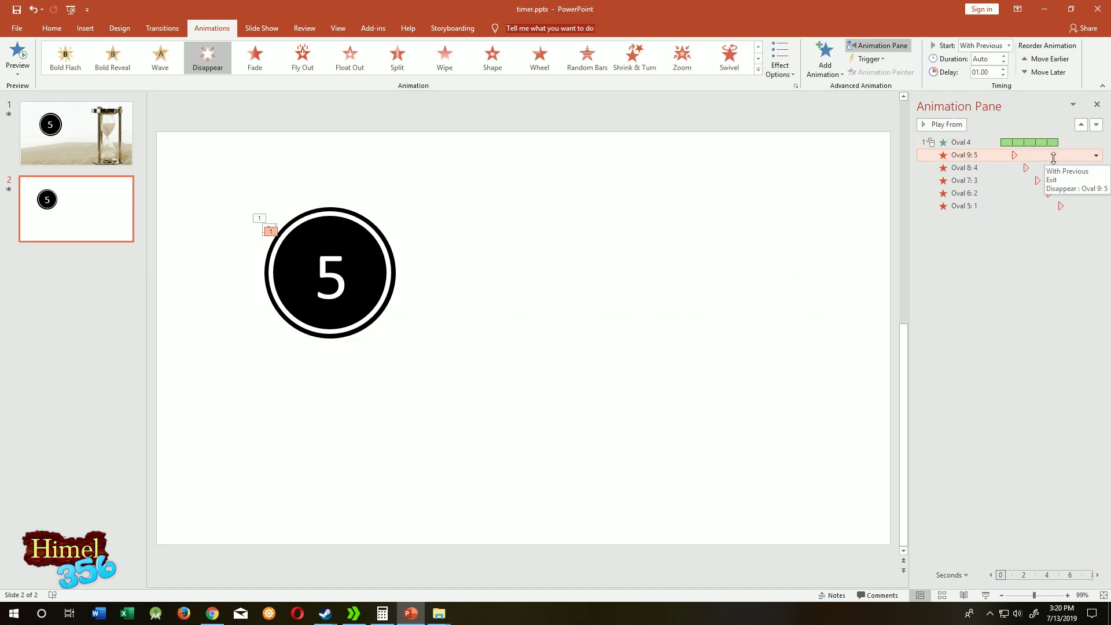
{"action": "left_click", "coordinate": [1096, 156]}
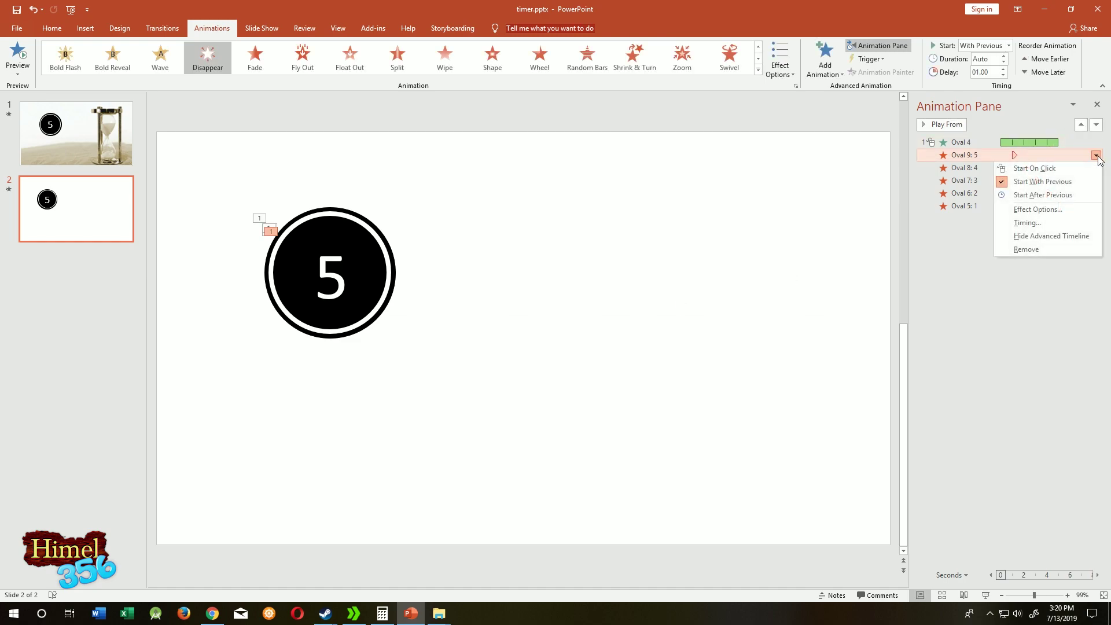
{"action": "left_click", "coordinate": [1042, 210]}
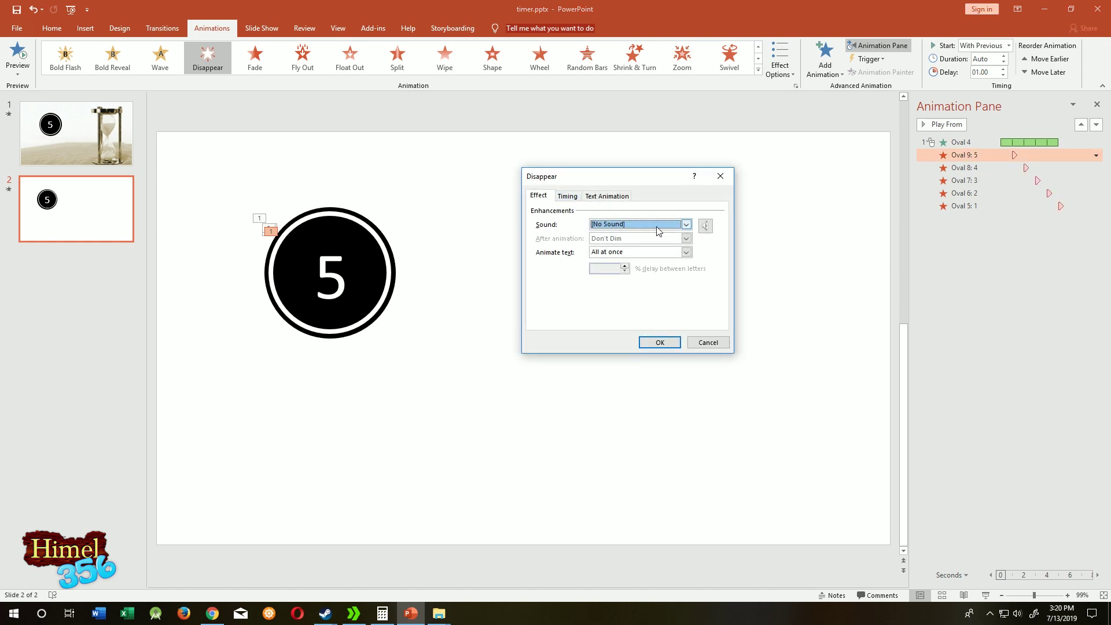
{"action": "left_click", "coordinate": [686, 225]}
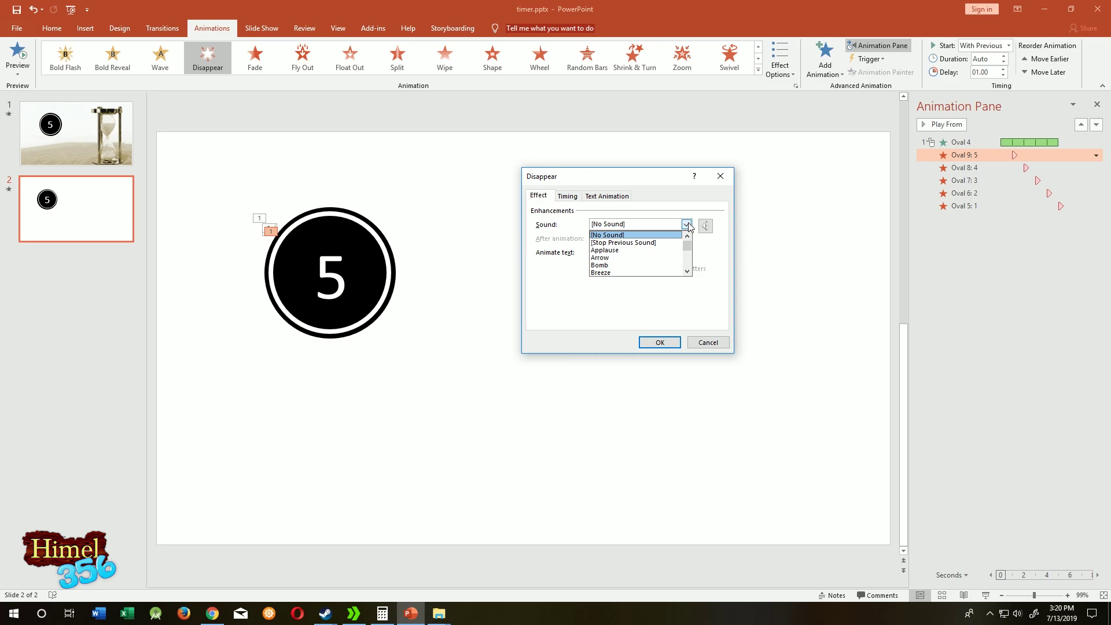
{"action": "left_click", "coordinate": [687, 271]}
{"action": "left_click", "coordinate": [687, 270]}
{"action": "left_click", "coordinate": [646, 269]}
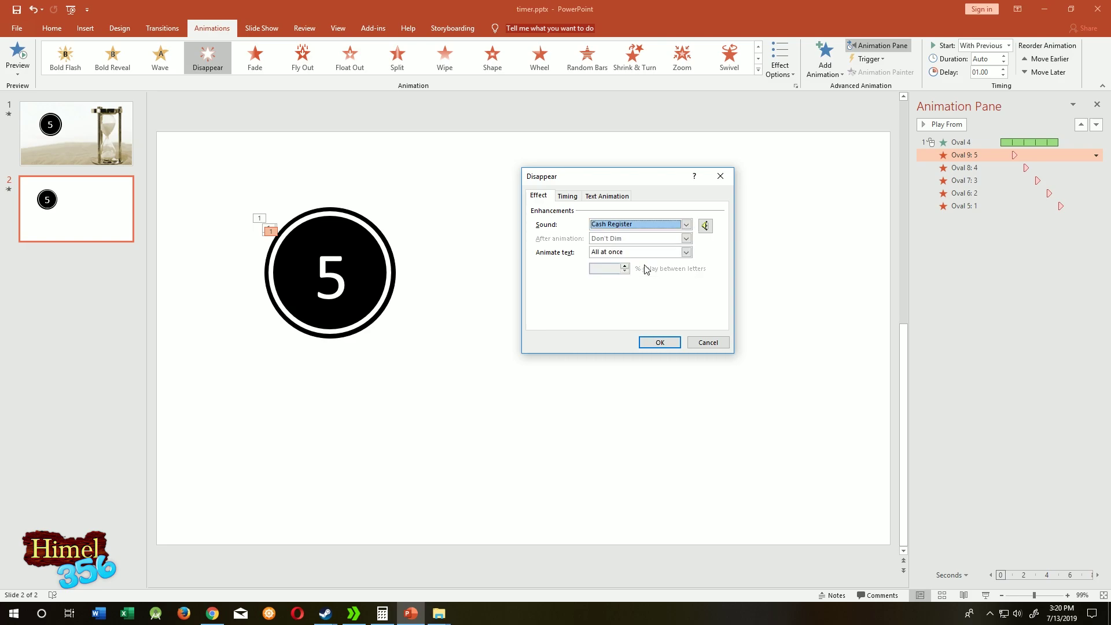
{"action": "left_click", "coordinate": [659, 343]}
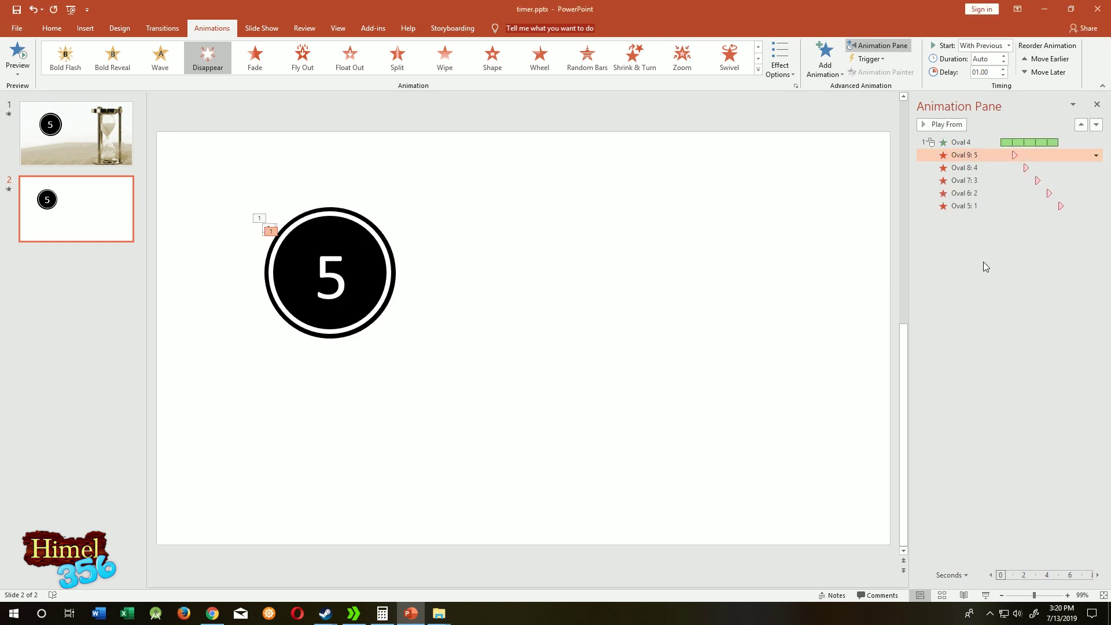
Step: Add a sound to circle 4's Disappear animation through Effect Options
{"action": "left_click", "coordinate": [1094, 170]}
{"action": "left_click", "coordinate": [1094, 170]}
{"action": "left_click", "coordinate": [1036, 222]}
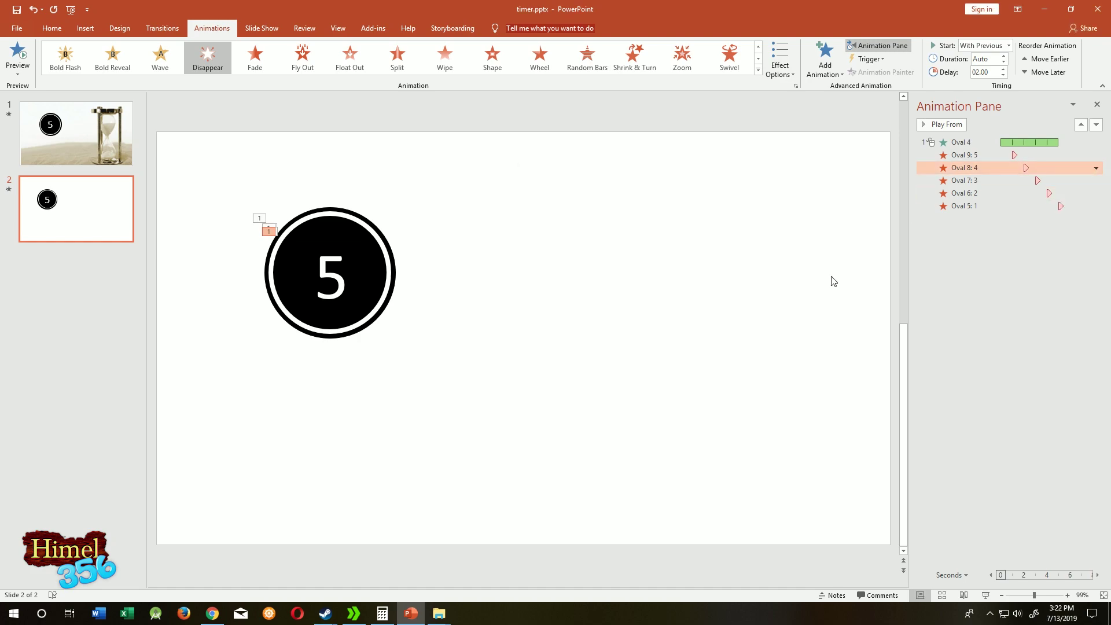
{"action": "left_click", "coordinate": [1094, 168]}
{"action": "left_click", "coordinate": [1036, 221]}
{"action": "left_click", "coordinate": [699, 228]}
Step: Add a sound to circle 3's Disappear animation through Effect Options
{"action": "left_click", "coordinate": [665, 265]}
{"action": "left_click", "coordinate": [659, 341]}
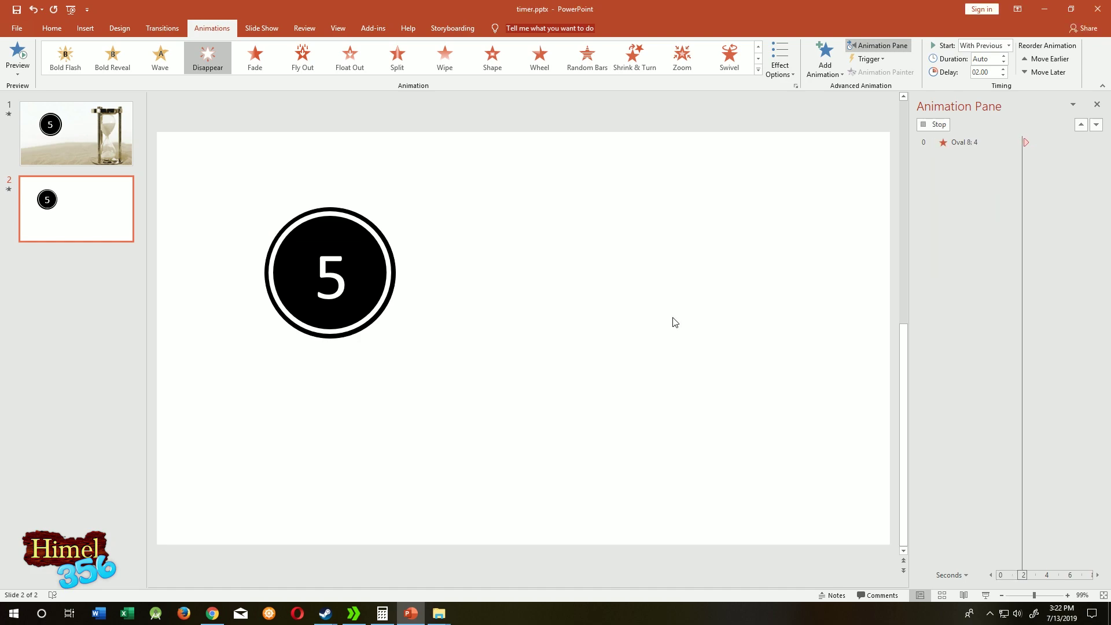
{"action": "left_click", "coordinate": [1096, 181]}
{"action": "left_click", "coordinate": [1096, 181]}
{"action": "left_click", "coordinate": [1036, 235]}
{"action": "left_click", "coordinate": [686, 224]}
Step: Give circle 2's Disappear animation the Bomb sound
{"action": "left_click", "coordinate": [650, 265]}
{"action": "left_click", "coordinate": [659, 341]}
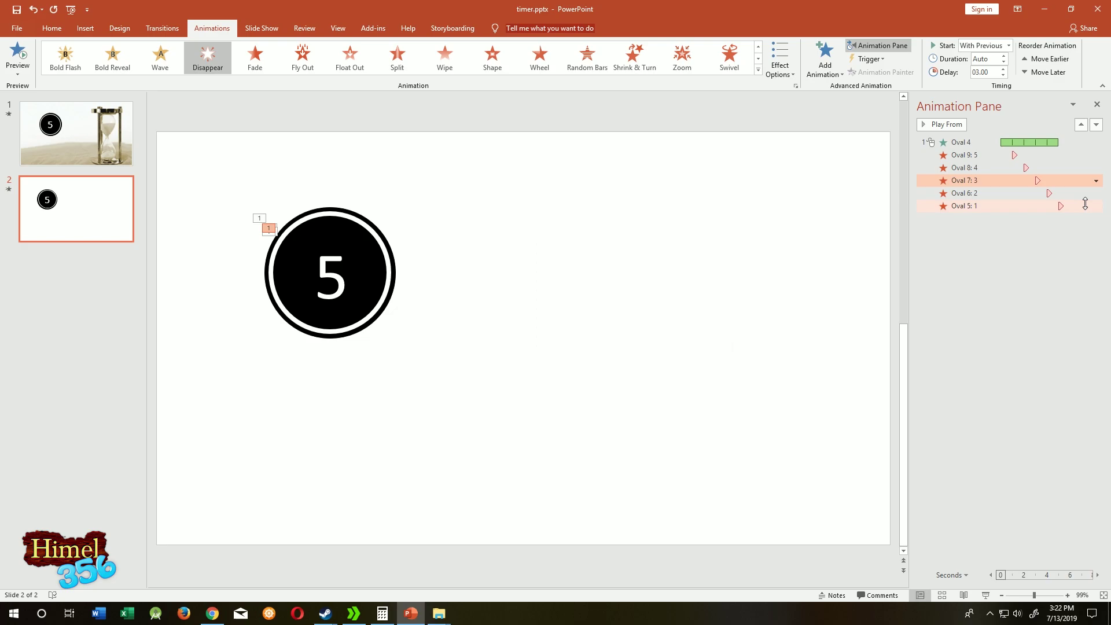
{"action": "left_click", "coordinate": [1095, 193]}
{"action": "left_click", "coordinate": [1035, 247]}
{"action": "left_click", "coordinate": [685, 224]}
{"action": "left_click", "coordinate": [651, 265]}
{"action": "left_click", "coordinate": [659, 341]}
Step: Add a sound to circle 1's Disappear animation, then use the hourglass picture as the slide background
{"action": "left_click", "coordinate": [1095, 206]}
{"action": "left_click", "coordinate": [1036, 260]}
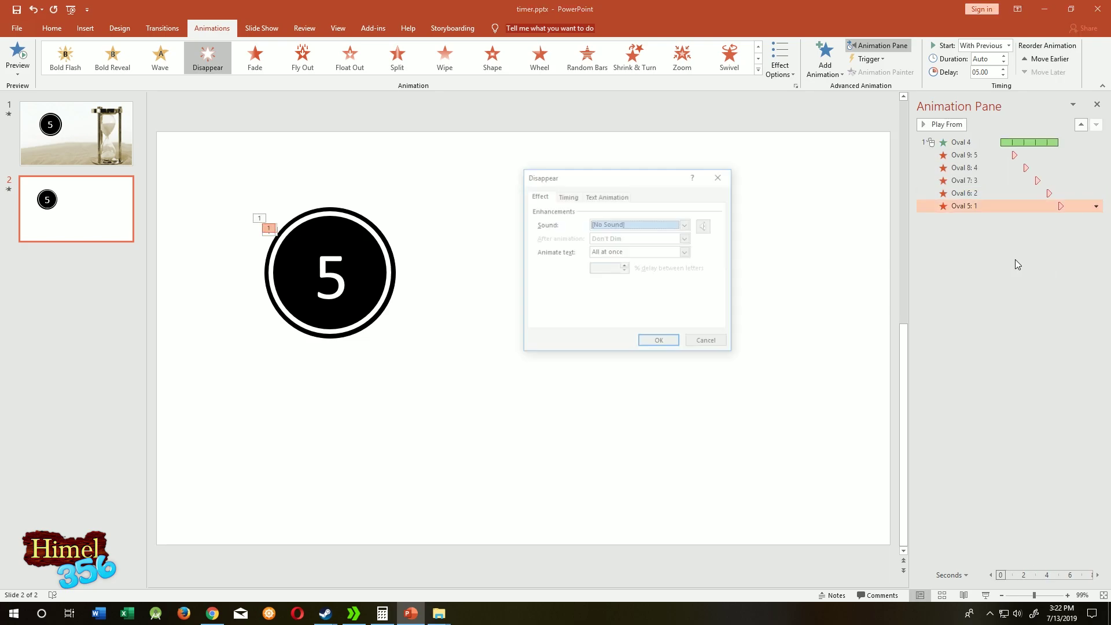
{"action": "left_click", "coordinate": [685, 224]}
{"action": "left_click", "coordinate": [686, 272]}
{"action": "left_click", "coordinate": [636, 272]}
{"action": "left_click", "coordinate": [659, 342]}
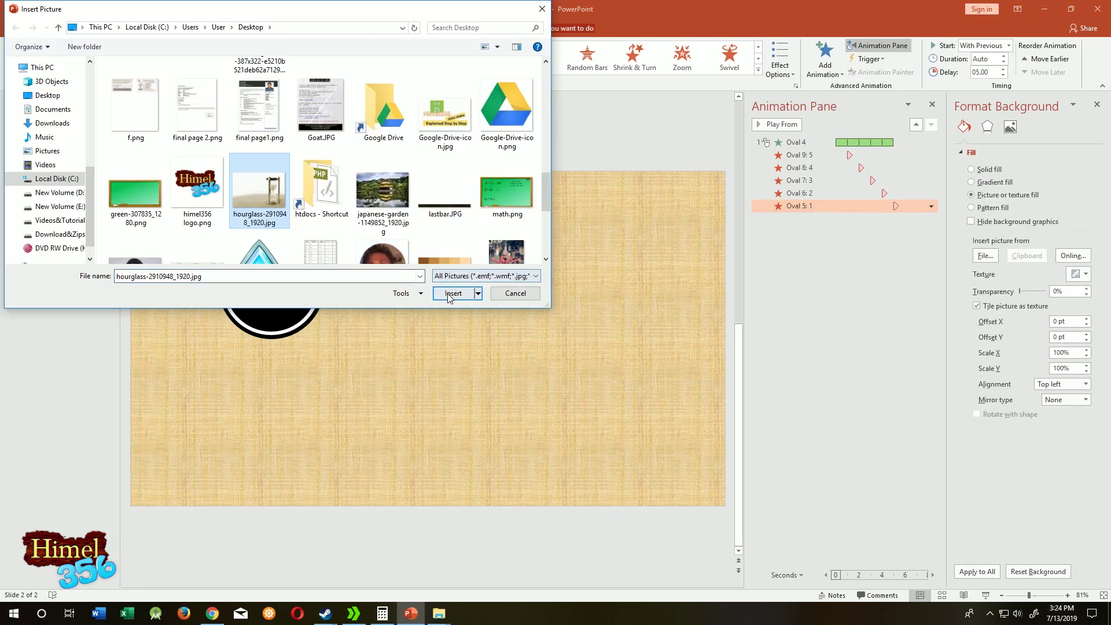
{"action": "left_click", "coordinate": [452, 293]}
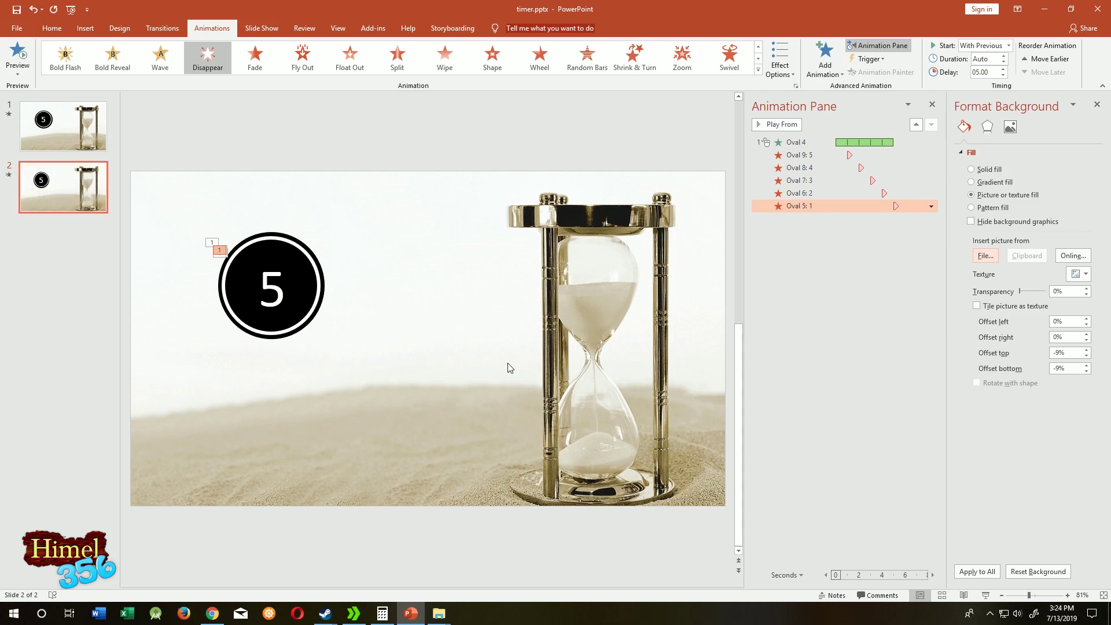